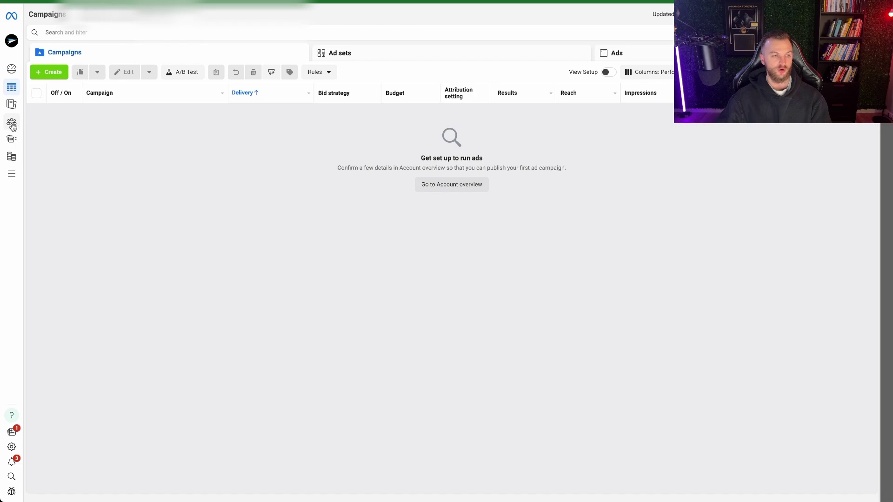
Open the Audiences page and start a custom audience that uses an Instagram account as its source
mouse_move(19, 127)
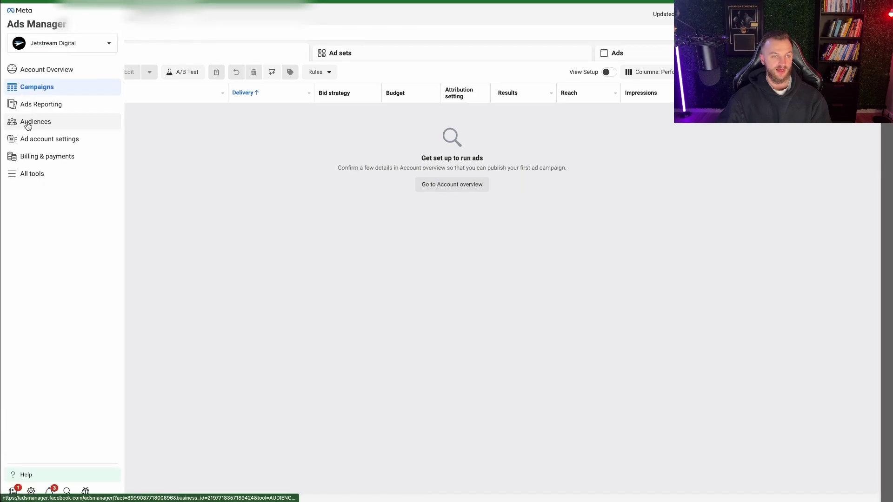
left_click(28, 124)
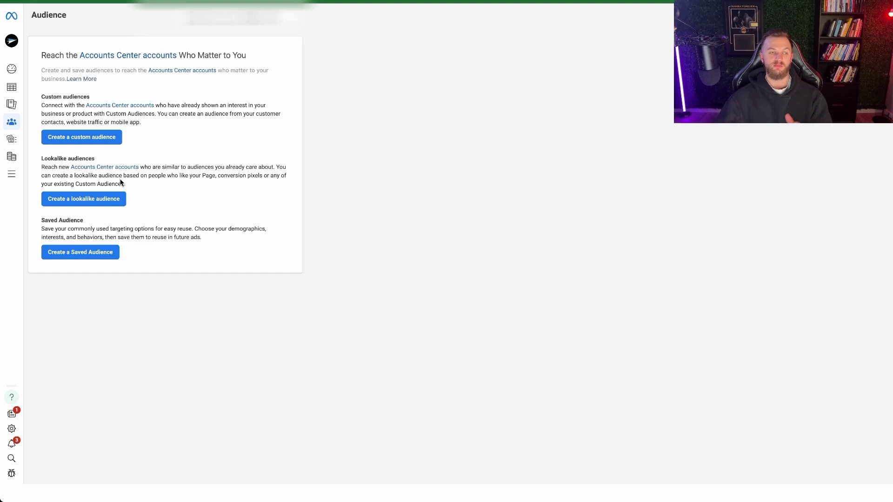
left_click(103, 145)
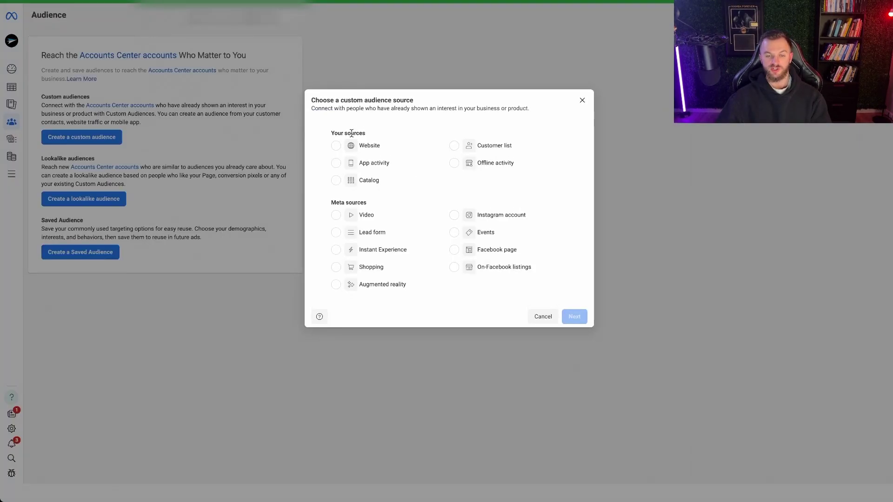
left_click(458, 217)
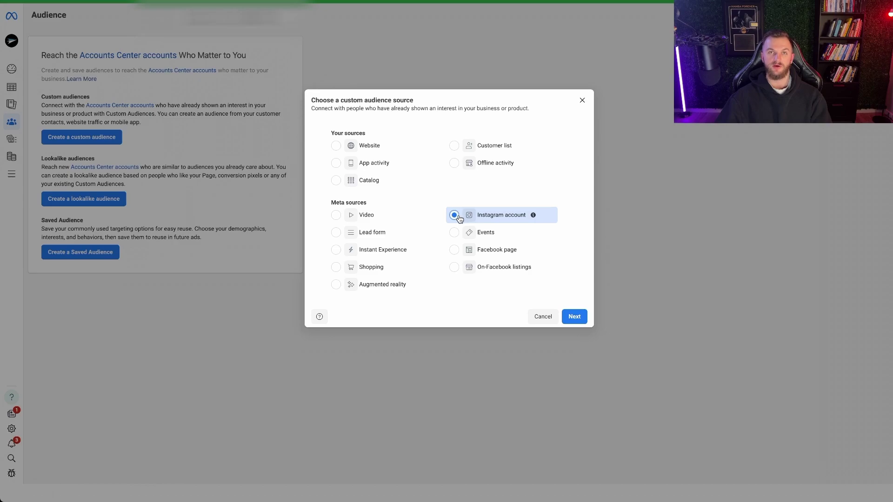
left_click(575, 316)
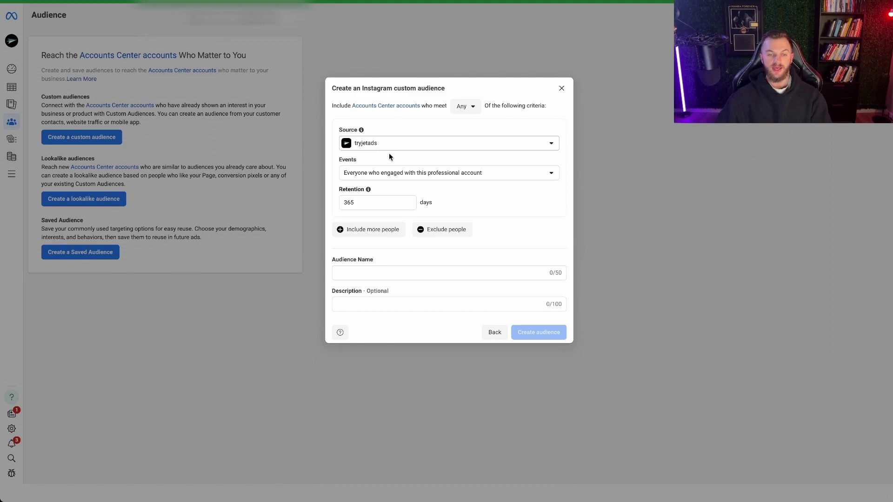
Keep the event for everyone who engaged with the professional account and create the audience as "IG Engagers | 365 Days"
left_click(387, 177)
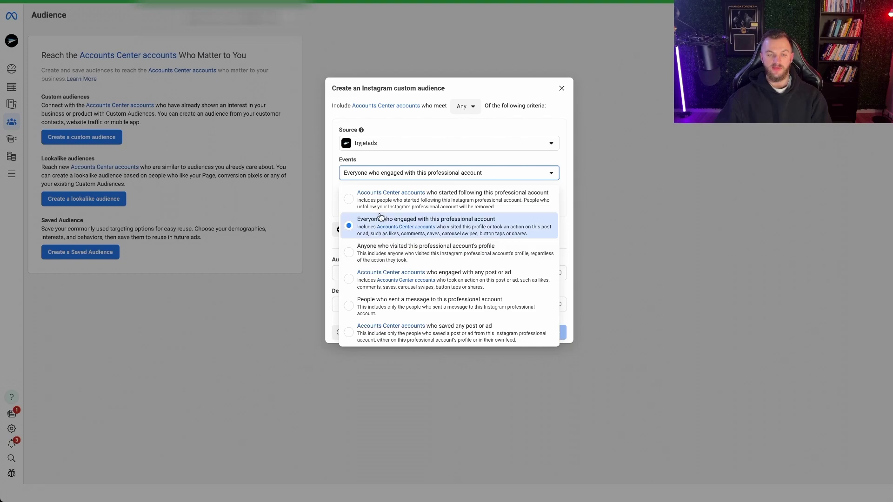
left_click(329, 186)
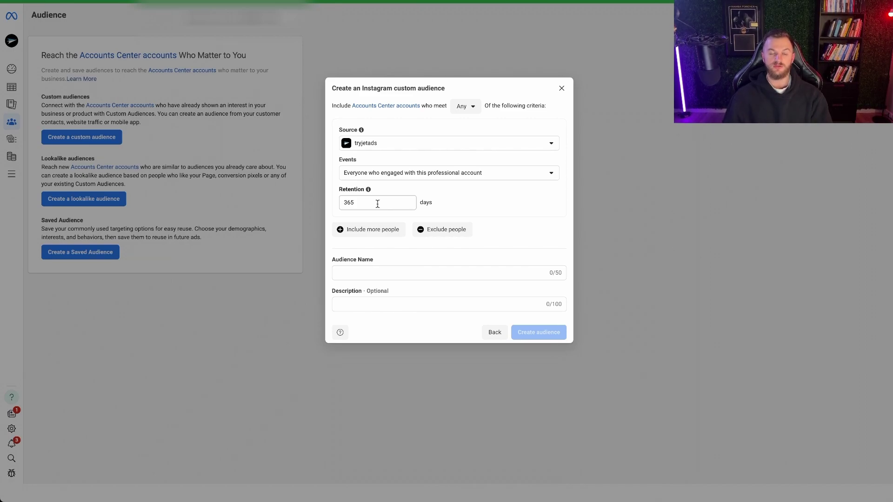
left_click(362, 274)
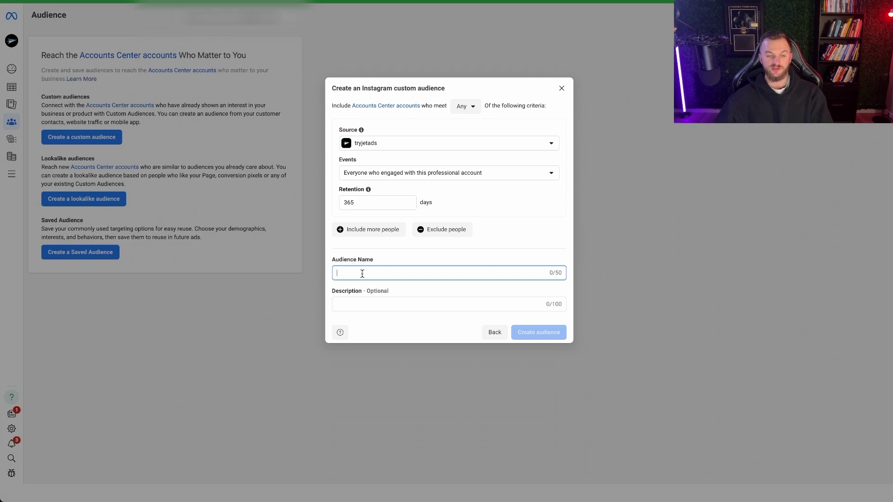
type("I")
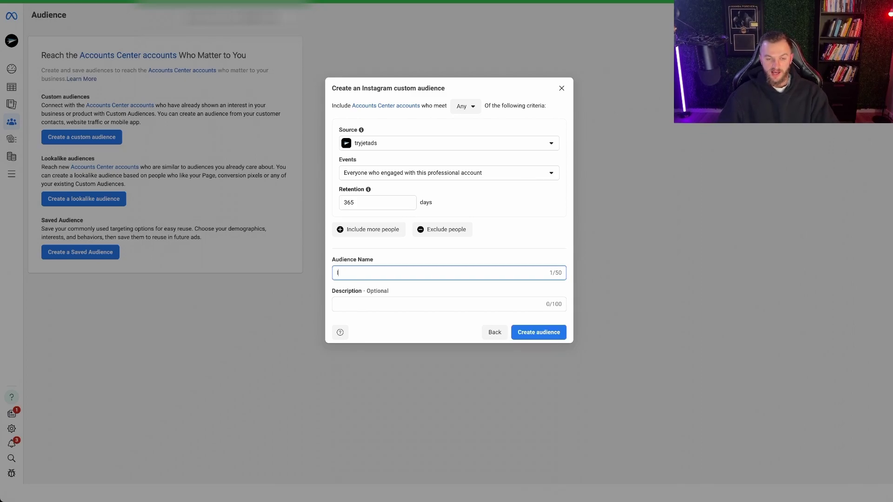
type("G Engagers | 365 Days")
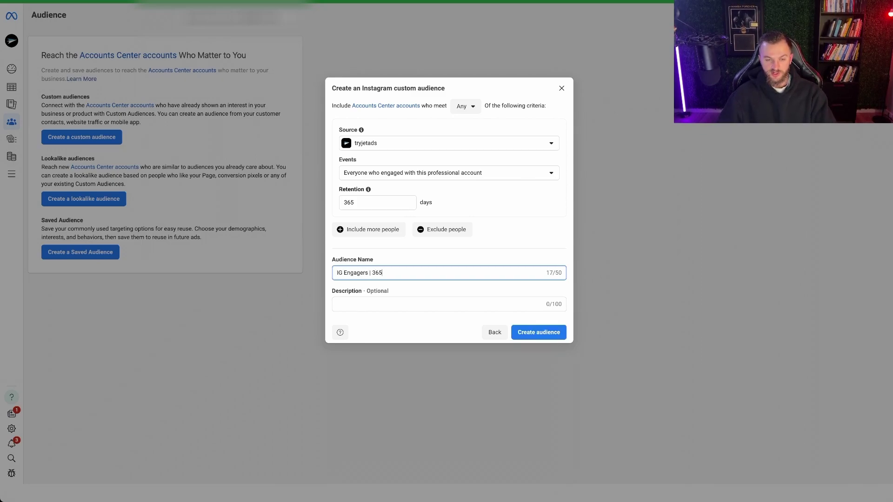
left_click(530, 333)
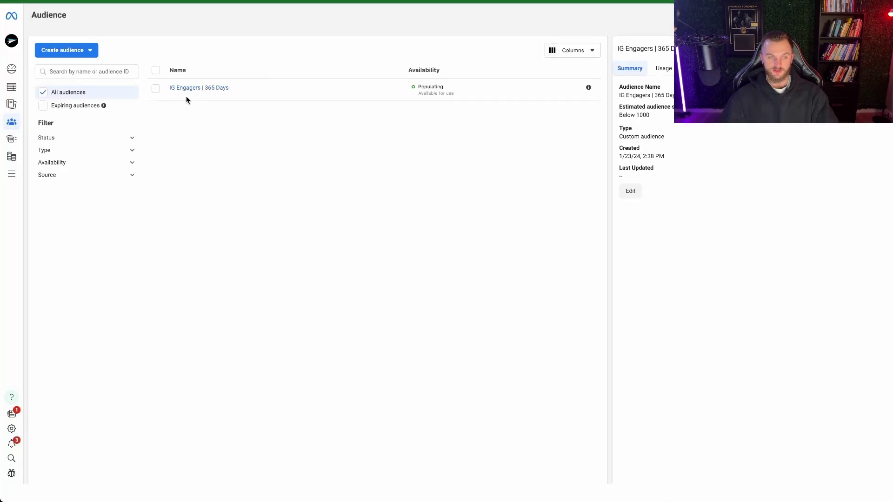
Start another Instagram custom audience for tryjetads, using accounts who started following the professional account as its event
left_click(85, 50)
left_click(79, 71)
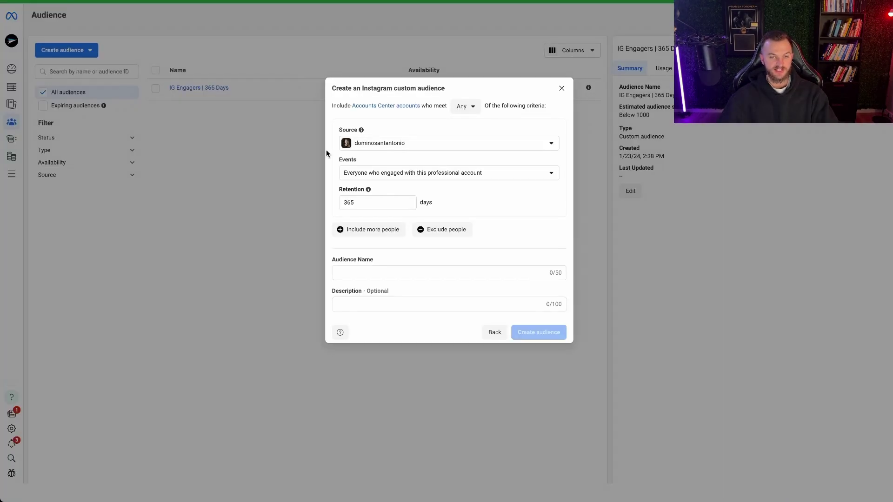
left_click(372, 143)
left_click(433, 175)
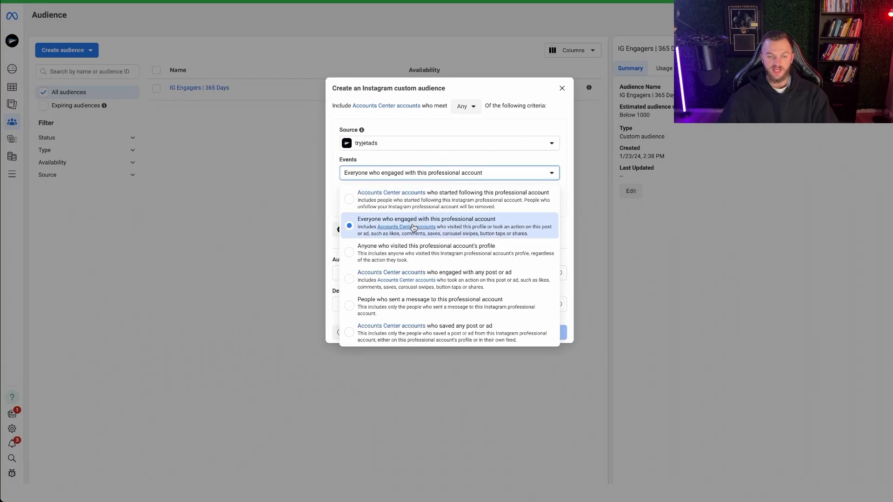
left_click(371, 196)
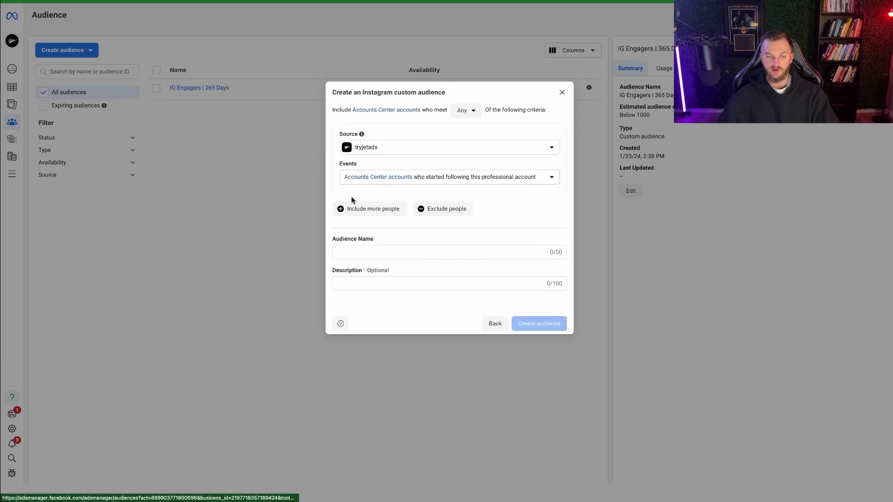
Name the follower audience "IG Followers", create it and close the dialog
left_click(370, 252)
type("I")
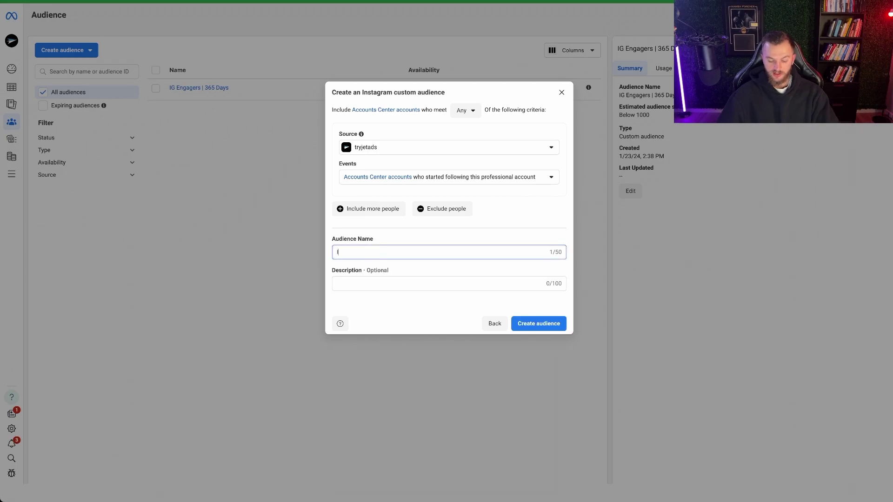
type("G Followers")
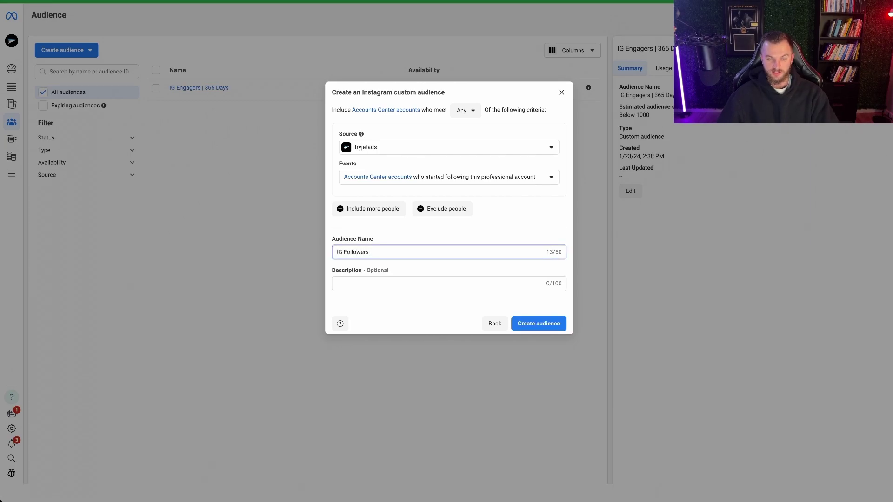
left_click(533, 325)
left_click(552, 303)
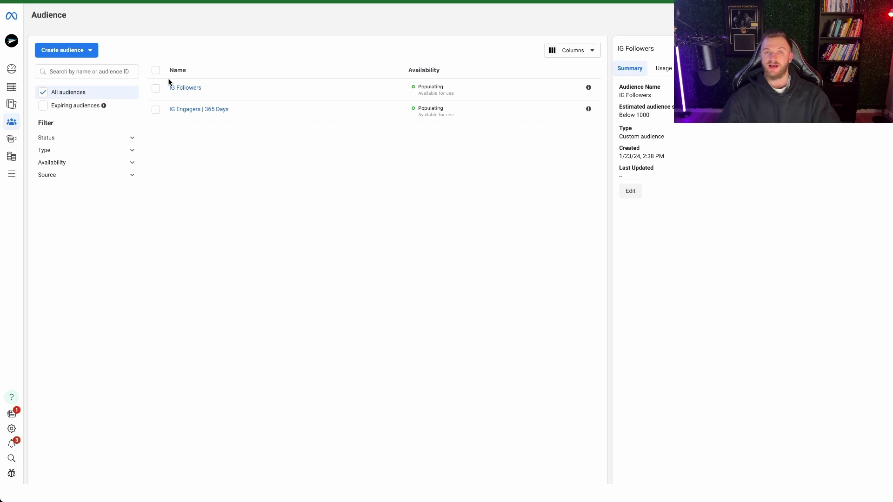
Start a new custom audience that uses a Facebook page as its source
left_click(75, 50)
left_click(76, 70)
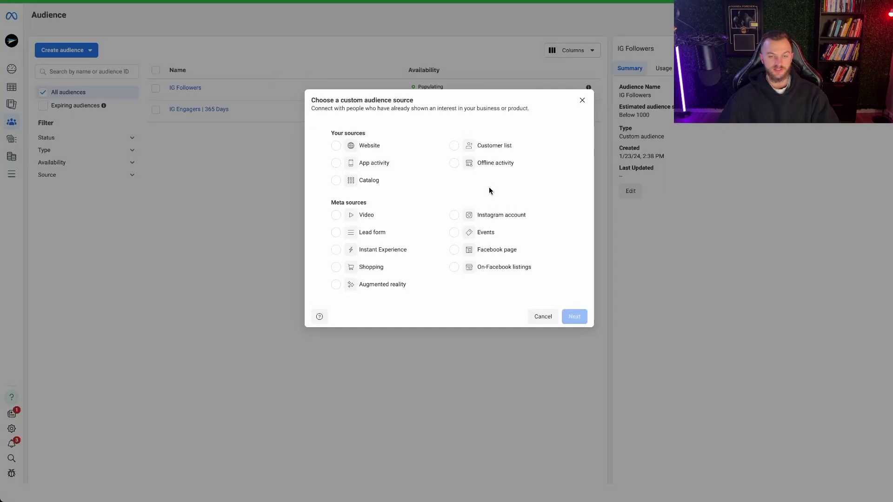
left_click(473, 253)
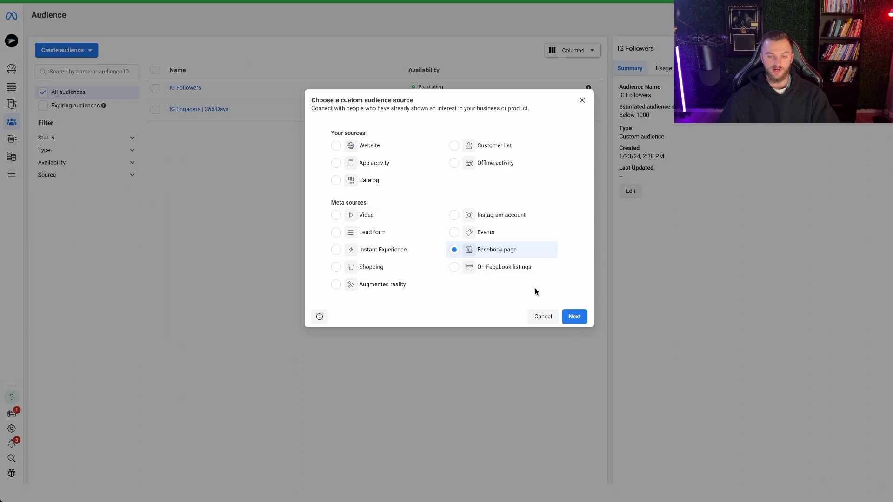
left_click(574, 317)
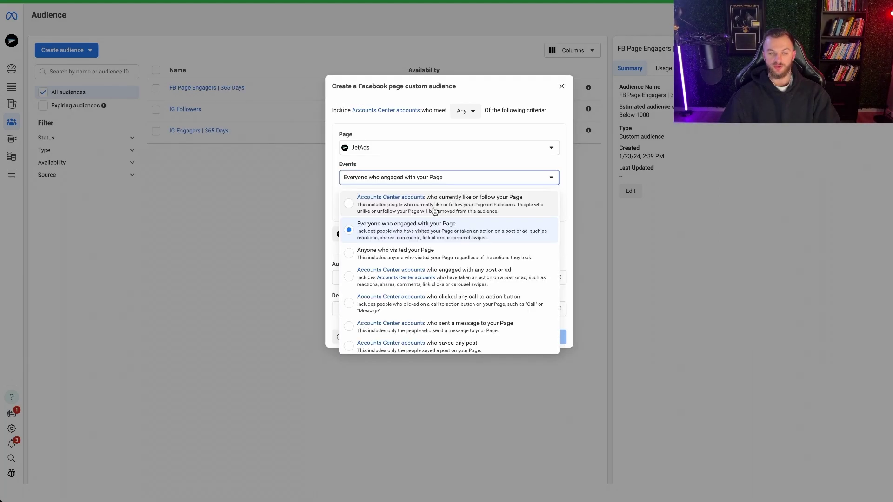
Create the "FB Page Followers" audience from accounts who currently like or follow the JetAds Page
left_click(434, 210)
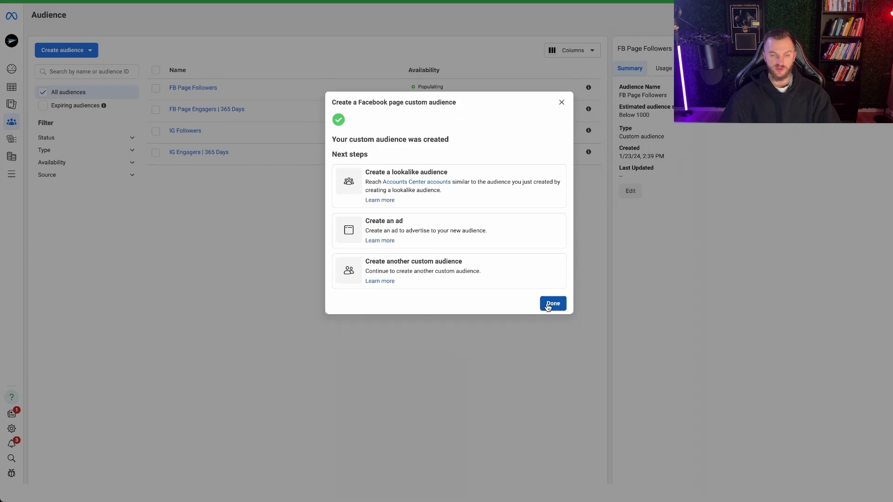
left_click(552, 303)
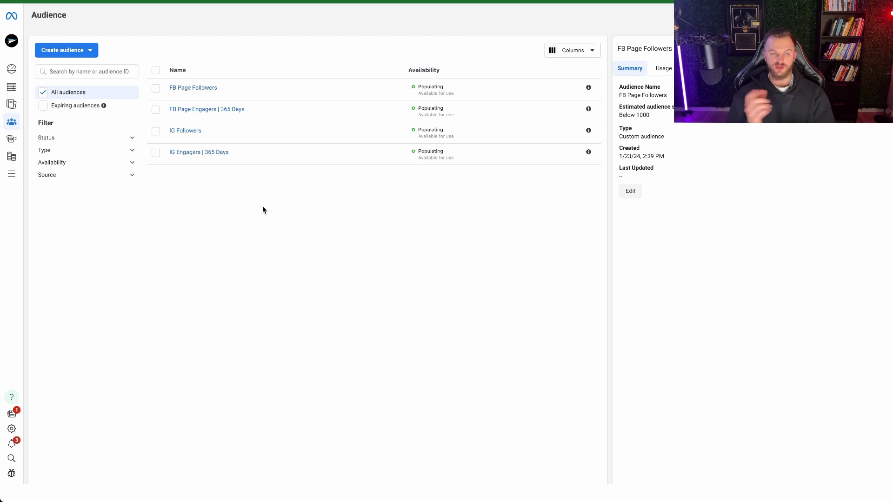
Start a website custom audience of all website visitors and set its retention to 180 days
left_click(80, 51)
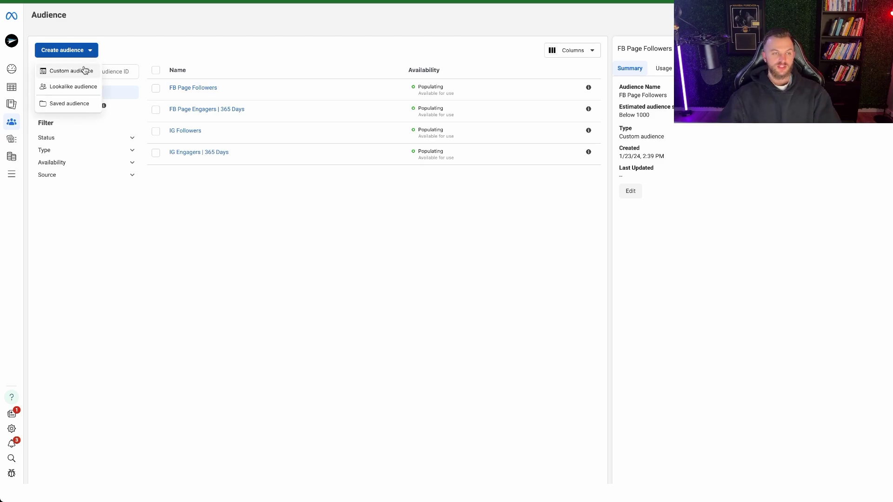
left_click(84, 70)
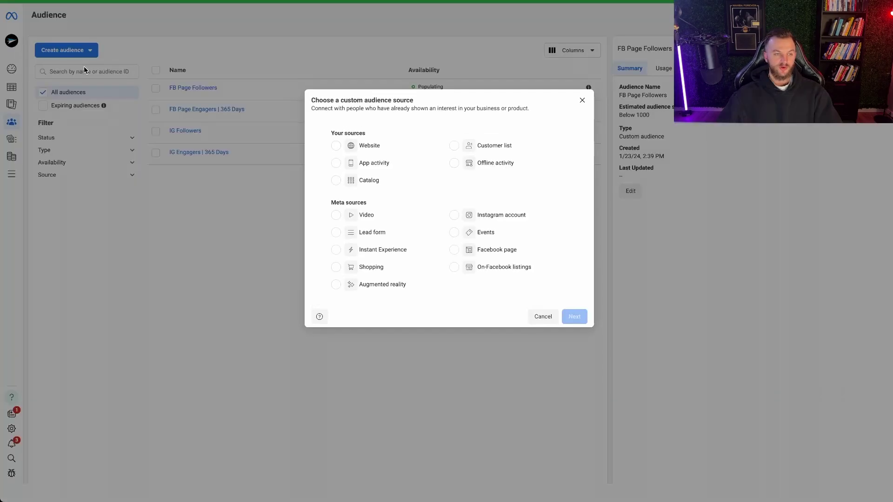
left_click(346, 150)
left_click(573, 316)
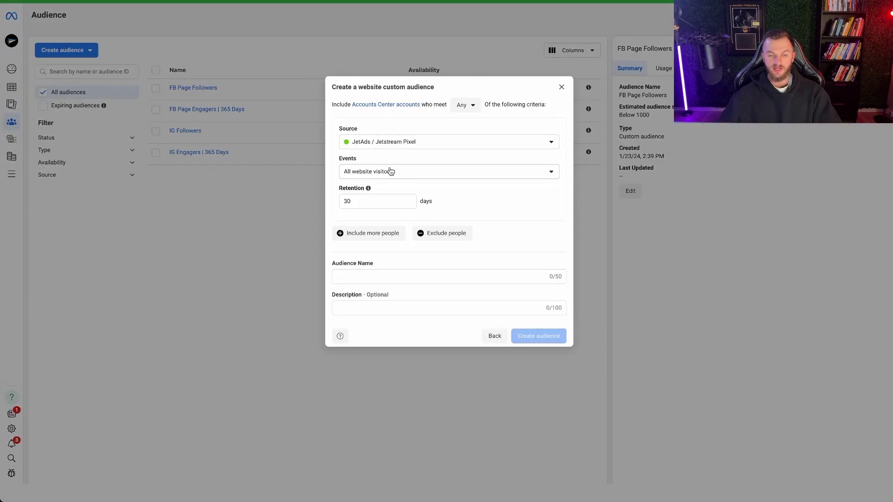
double_click(356, 201)
type("180")
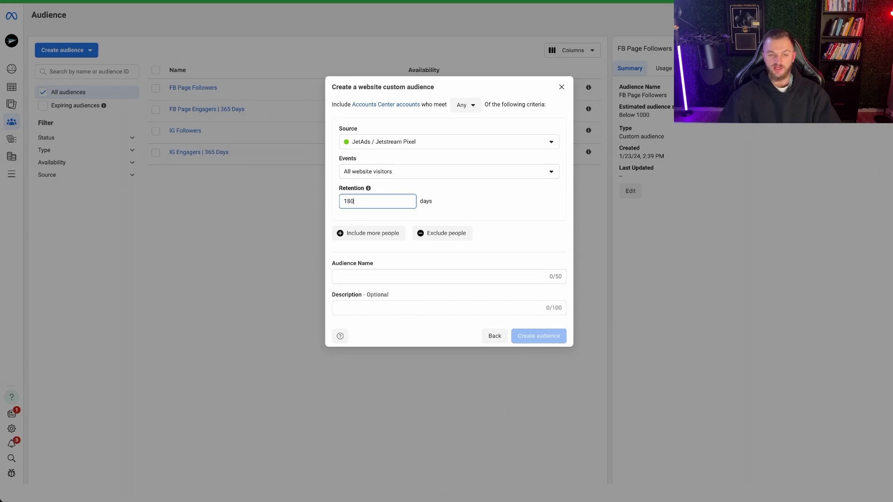
left_click(485, 210)
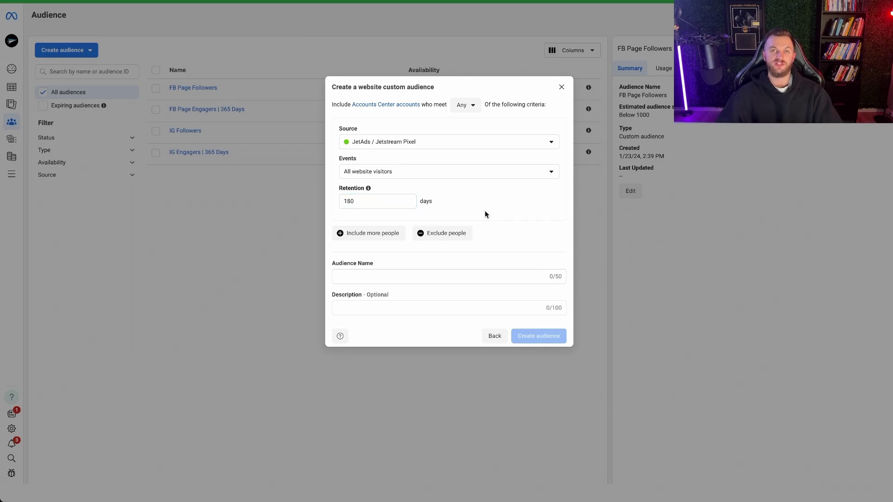
Name the website visitor audience "WV | 180 Days" and create it
left_click(446, 277)
type("WV | 180 Days")
left_click(538, 336)
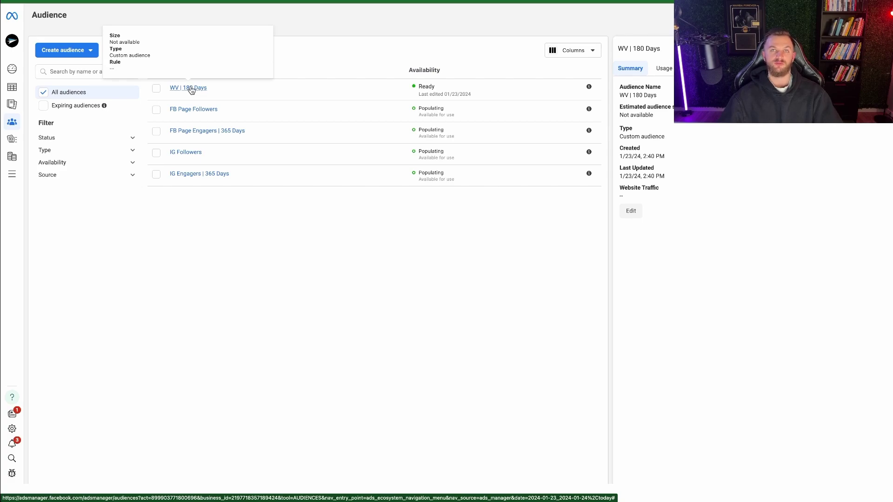
Start a website custom audience from the JetAds / Jetstream Pixel and set its event to Purchase
left_click(67, 48)
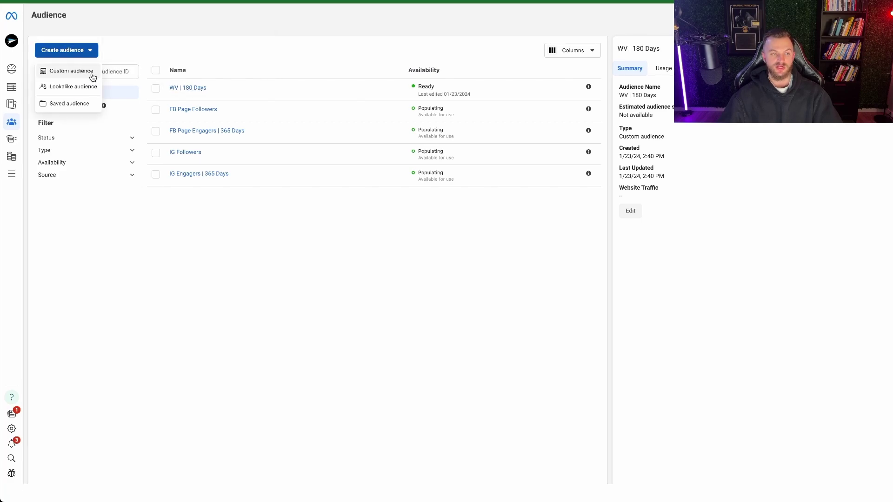
left_click(82, 69)
left_click(365, 147)
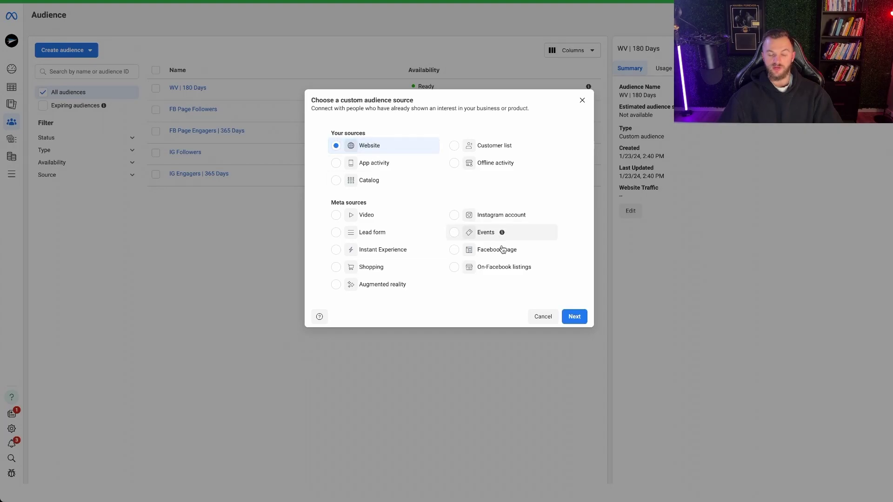
left_click(575, 316)
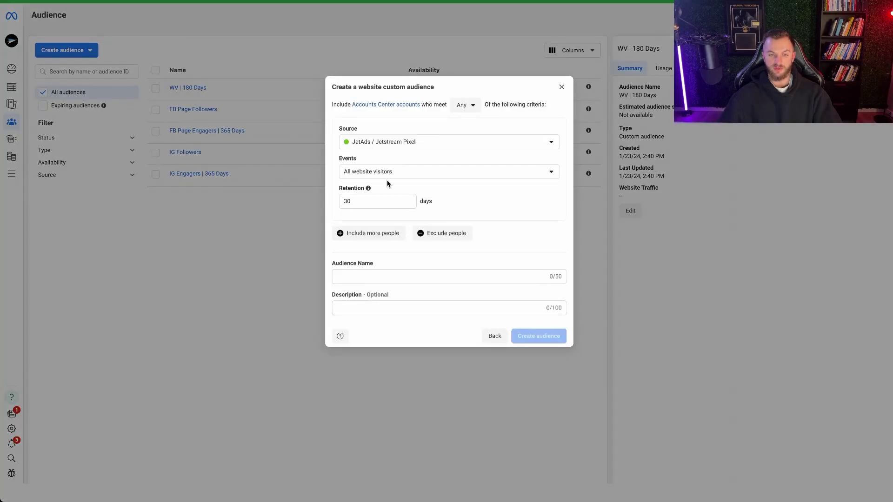
left_click(389, 174)
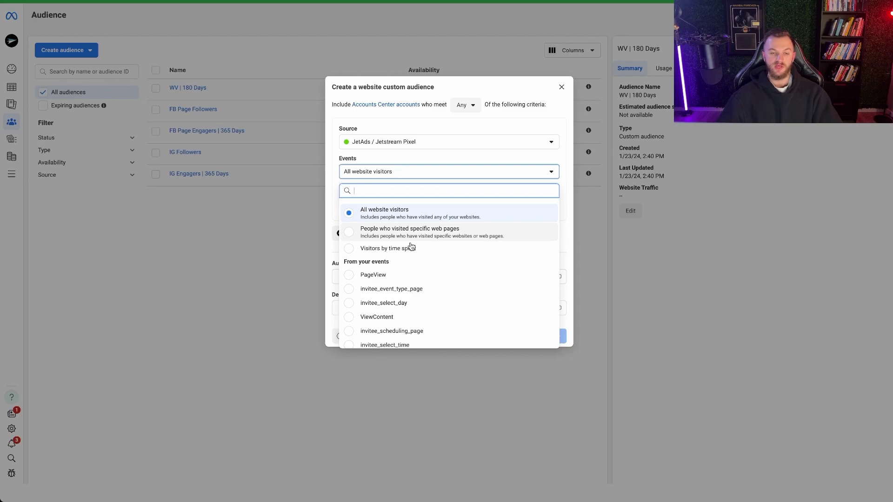
scroll(410, 281, "down", 2)
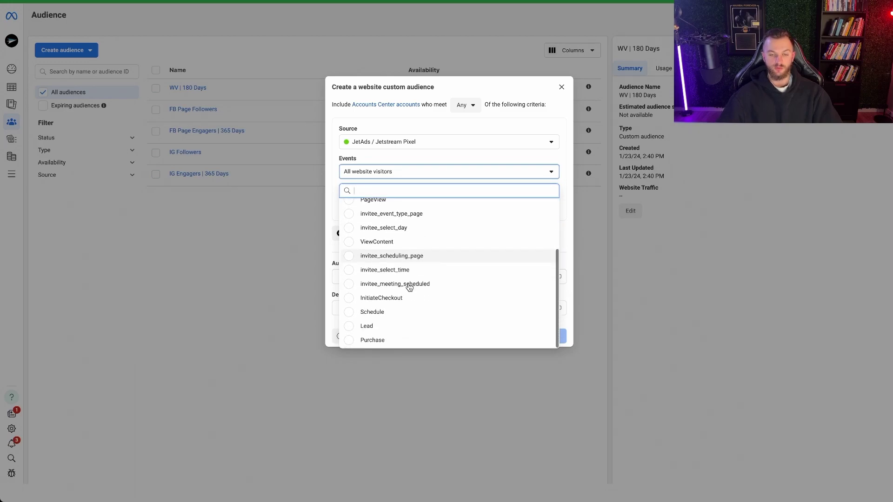
scroll(407, 283, "down", 1)
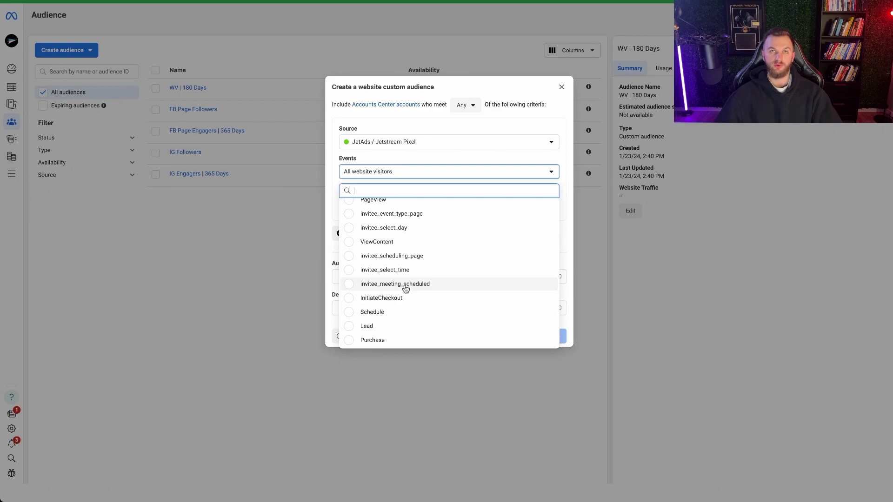
left_click(377, 340)
Set the purchase audience's retention to 180 days and create it under the name "Purchase | 180 Days"
left_click(369, 195)
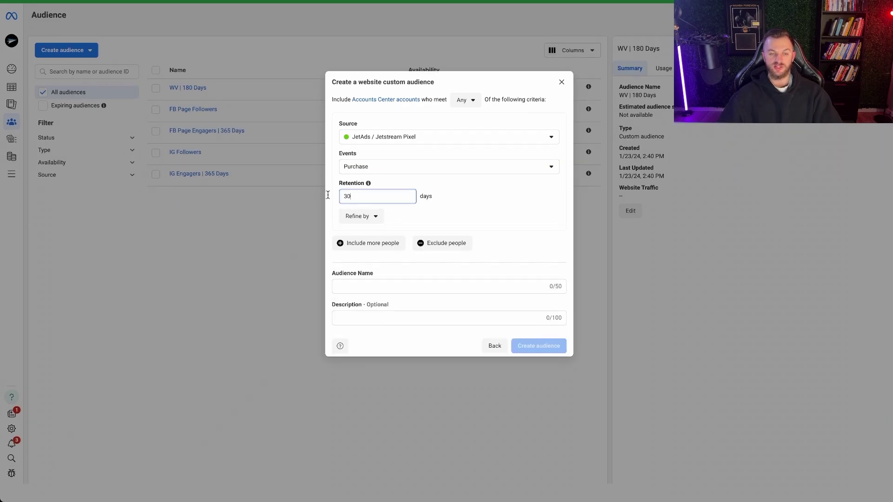
key("ctrl+a")
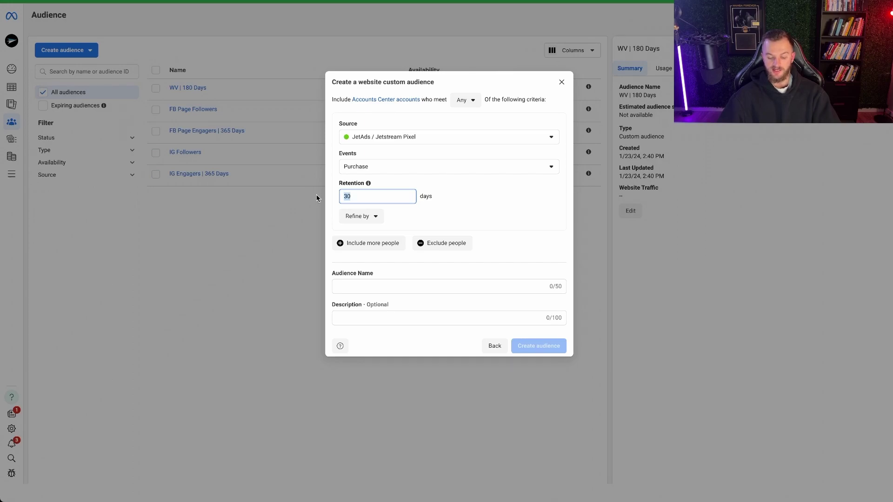
type("18")
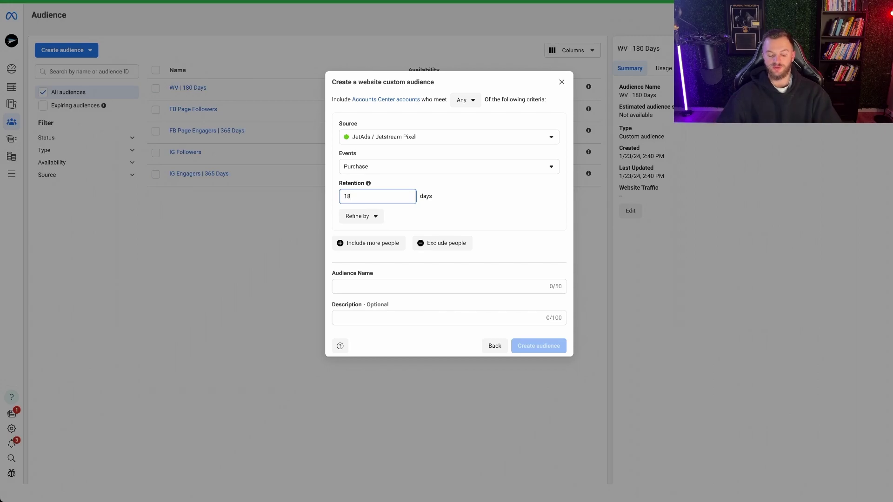
type("0")
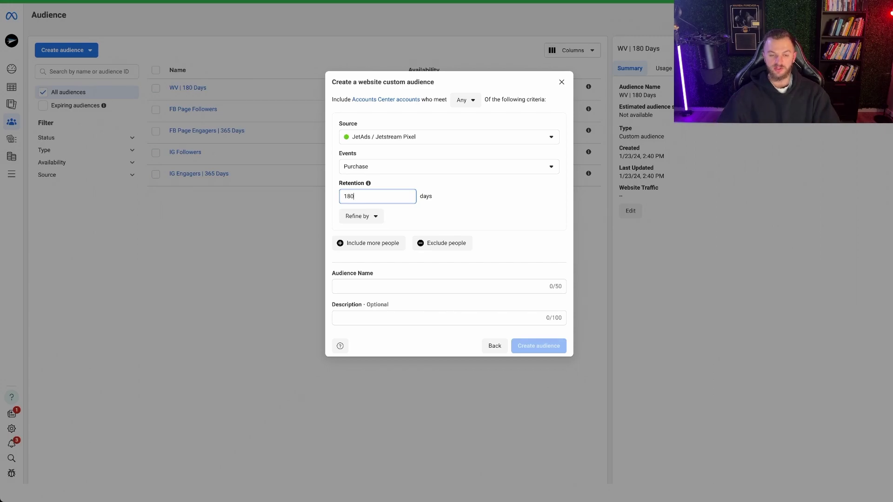
left_click(355, 295)
left_click(351, 288)
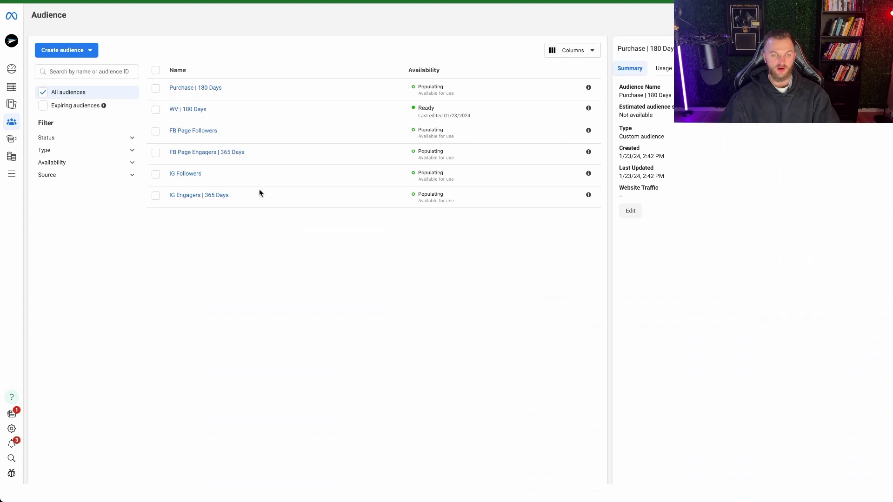
left_click(70, 50)
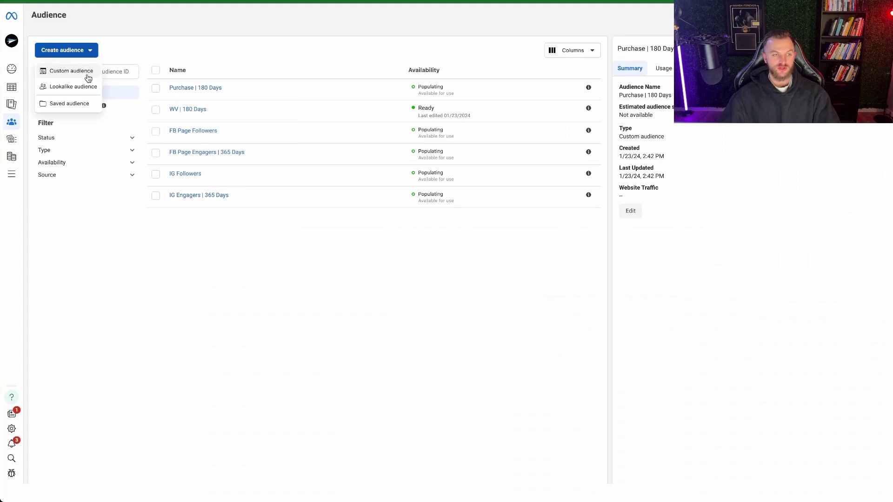
left_click(85, 72)
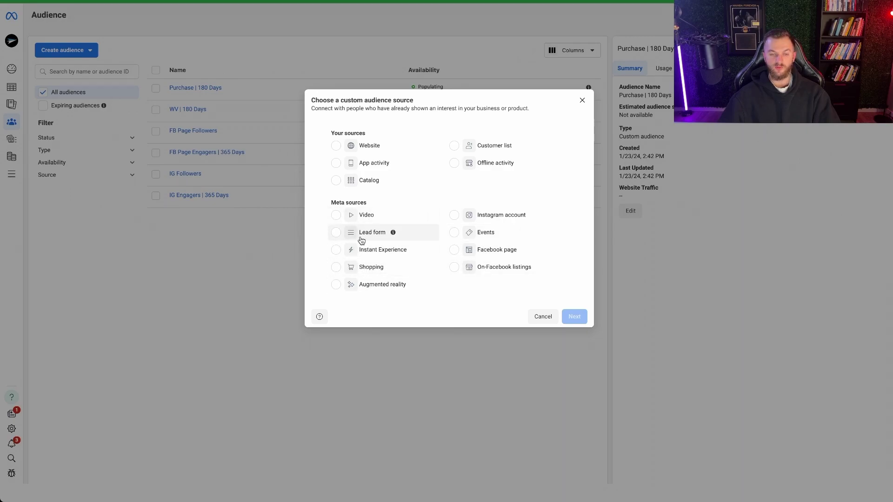
left_click(336, 215)
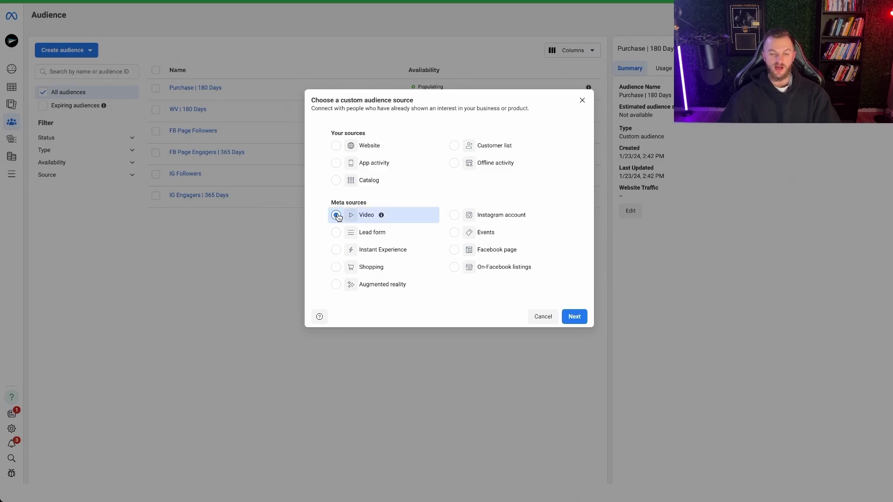
left_click(567, 320)
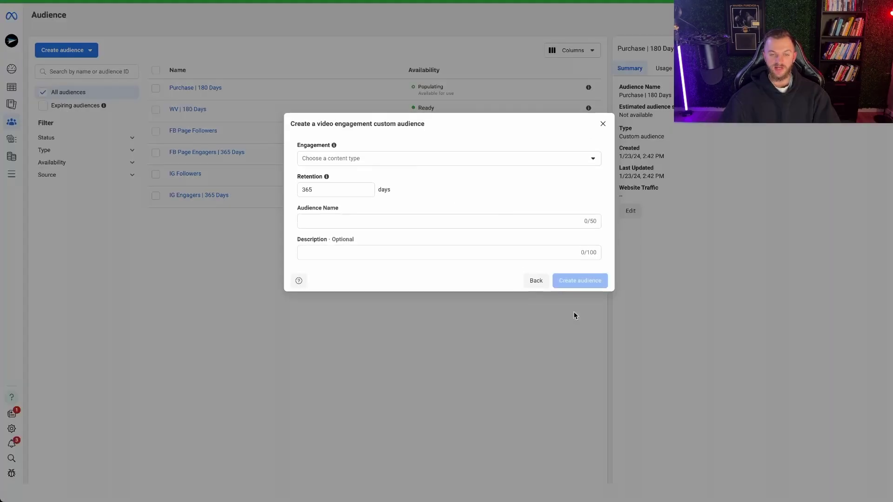
left_click(333, 163)
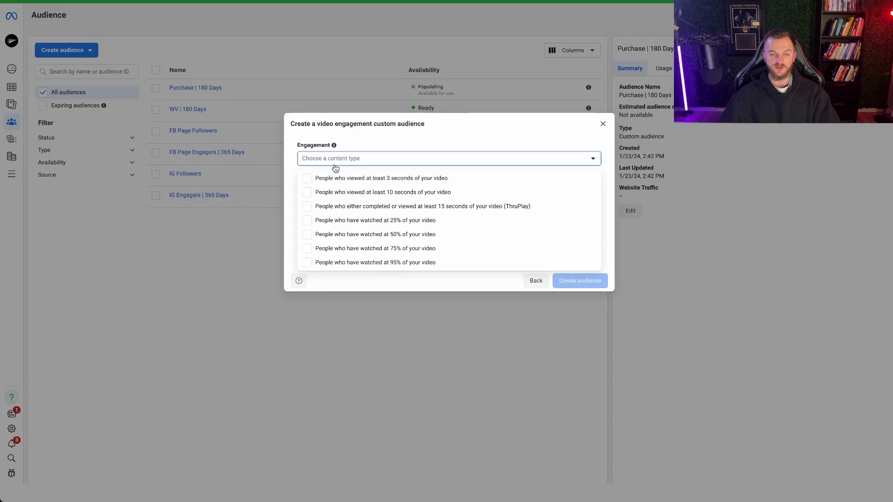
left_click(309, 181)
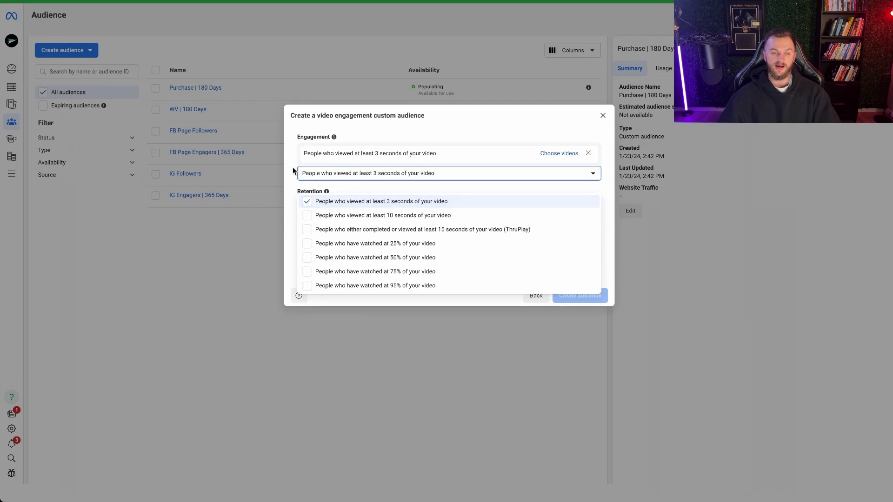
left_click(293, 171)
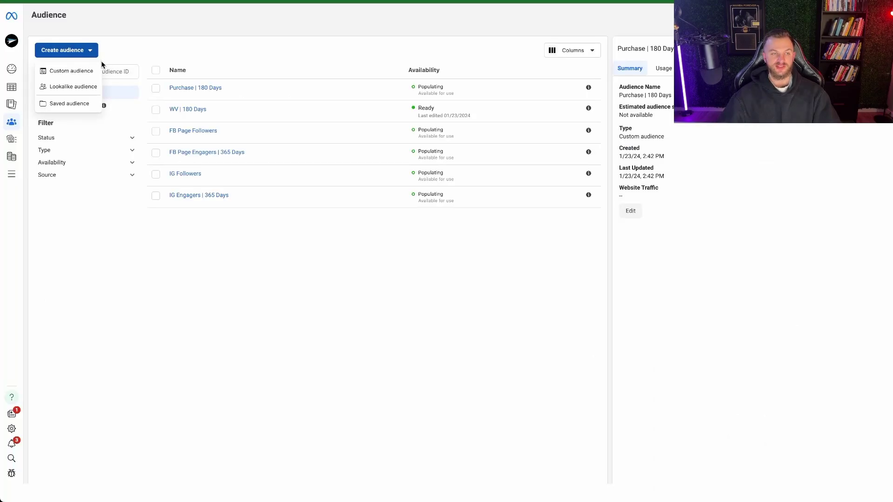
Start a new custom audience that uses a customer list as its source
left_click(103, 70)
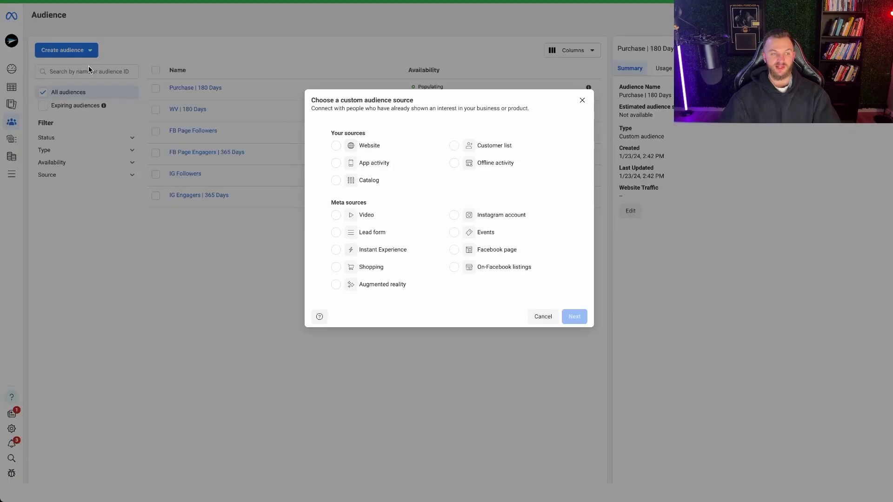
left_click(465, 146)
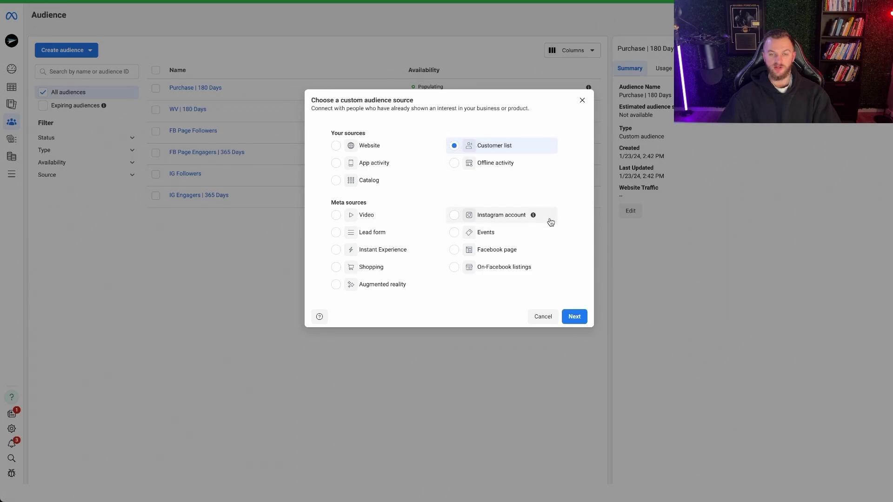
left_click(573, 316)
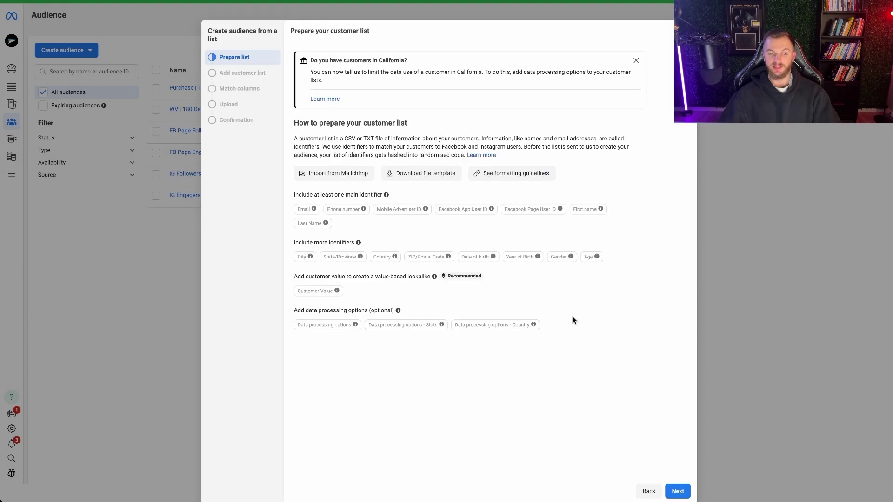
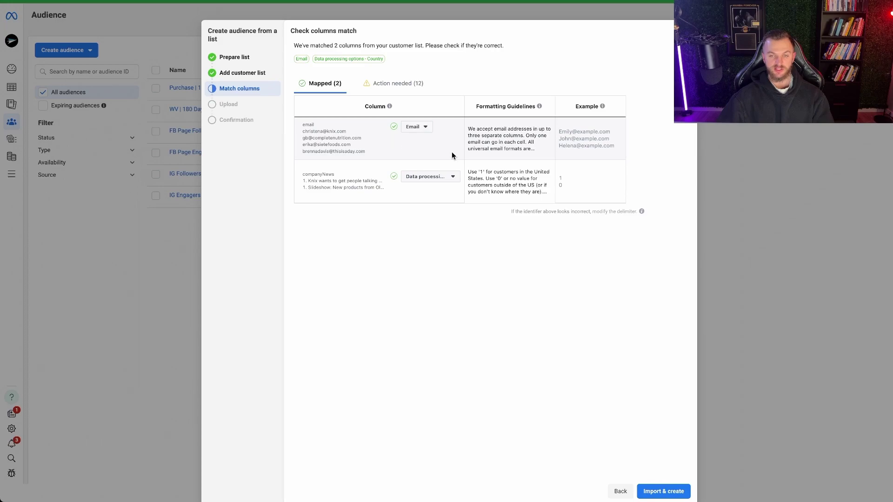
Set the companyNews column to Do not upload and show the columns that still need action
left_click(423, 178)
left_click(433, 191)
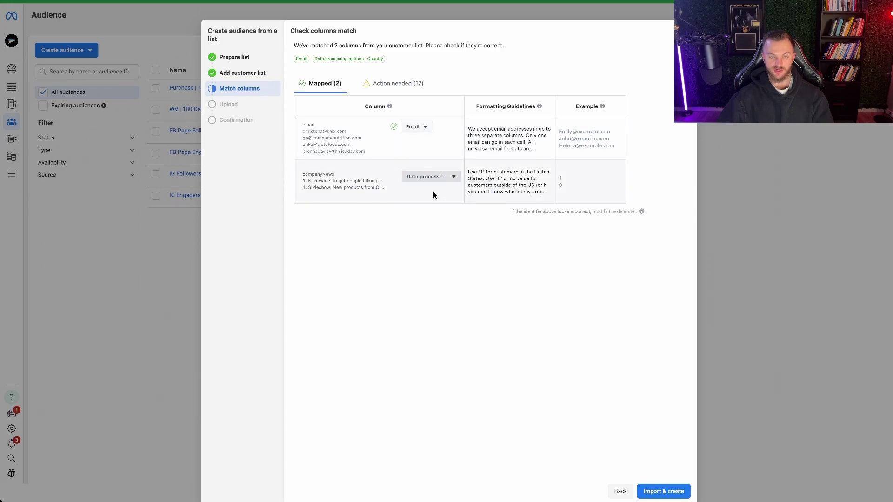
left_click(393, 85)
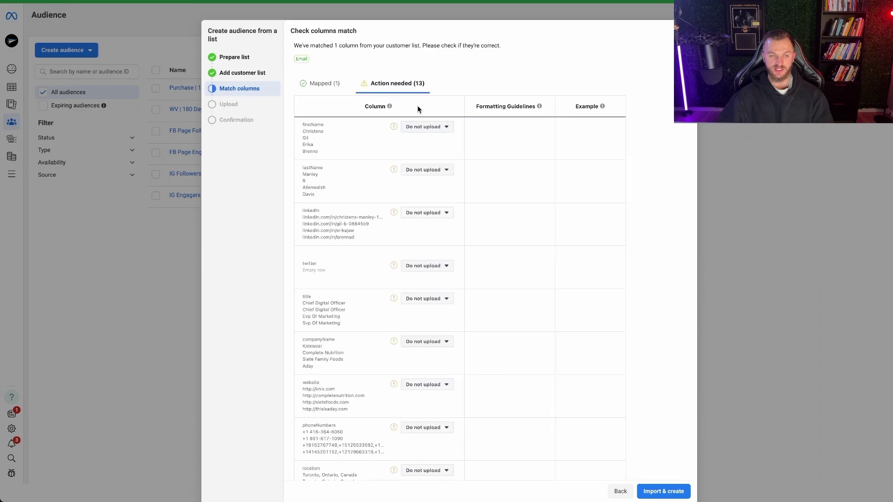
Map the firstName column to the First name identifier and the lastName column to Last Name
left_click(436, 132)
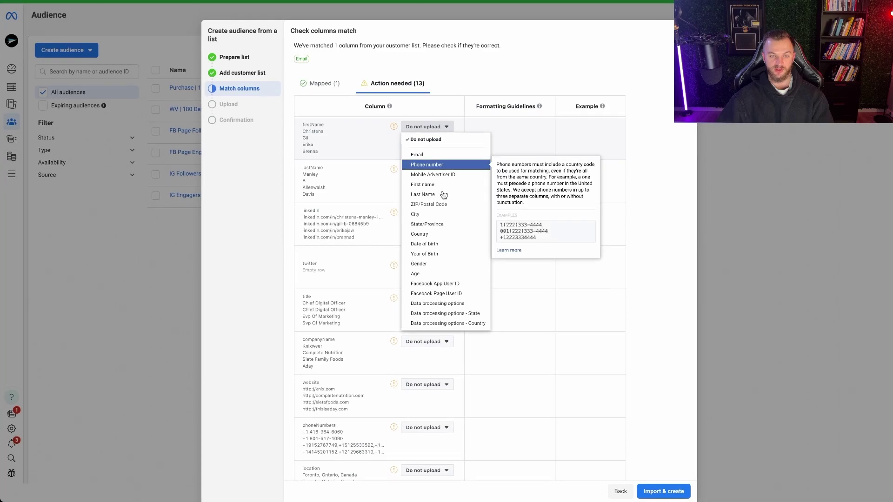
left_click(421, 186)
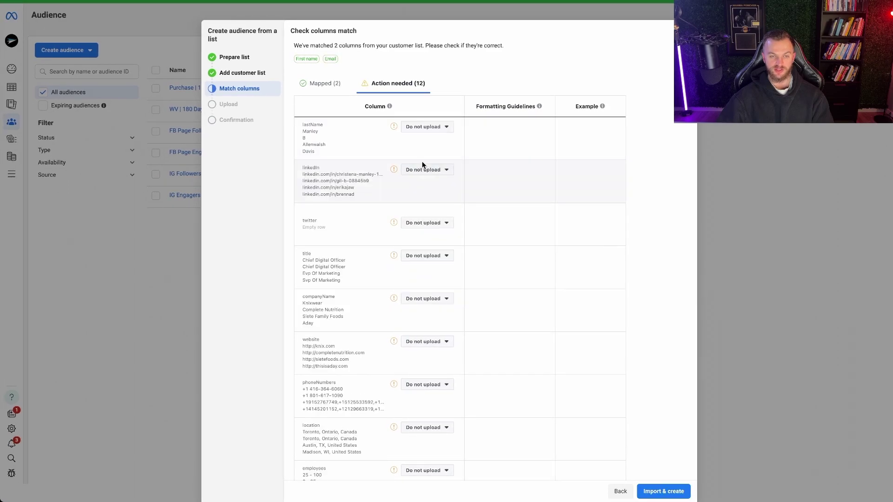
left_click(424, 129)
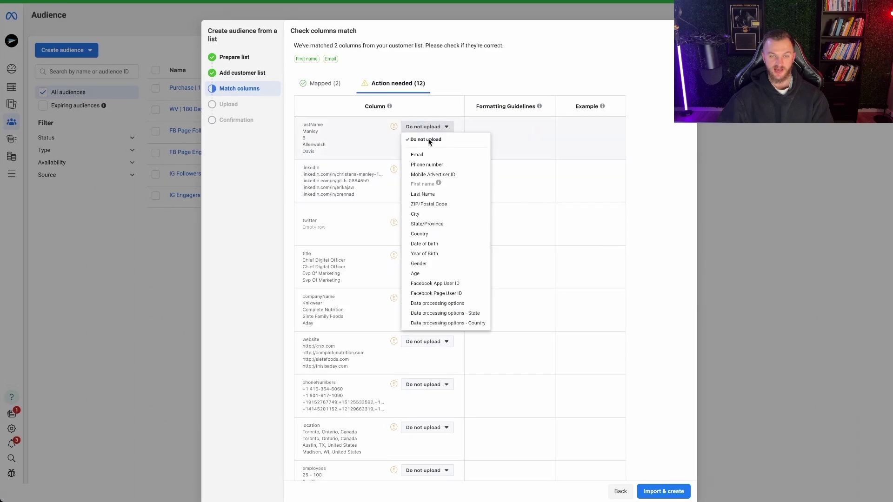
left_click(431, 195)
scroll(422, 184, "down", 1)
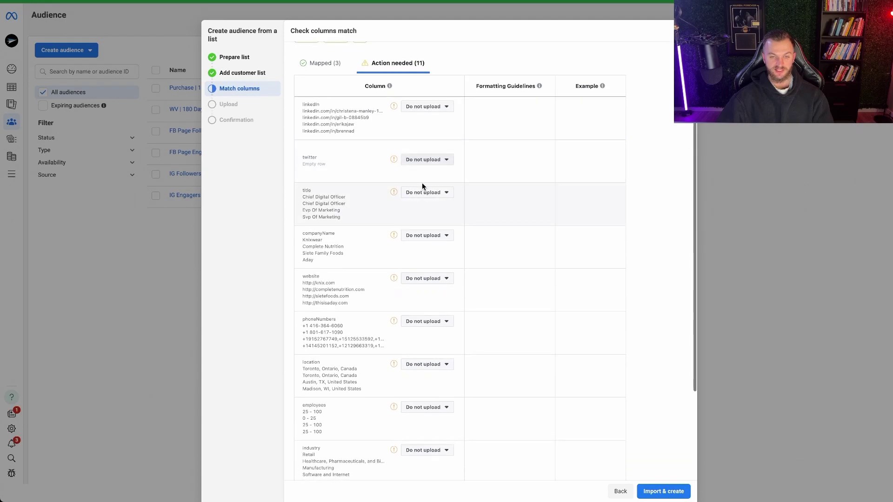
left_click(422, 193)
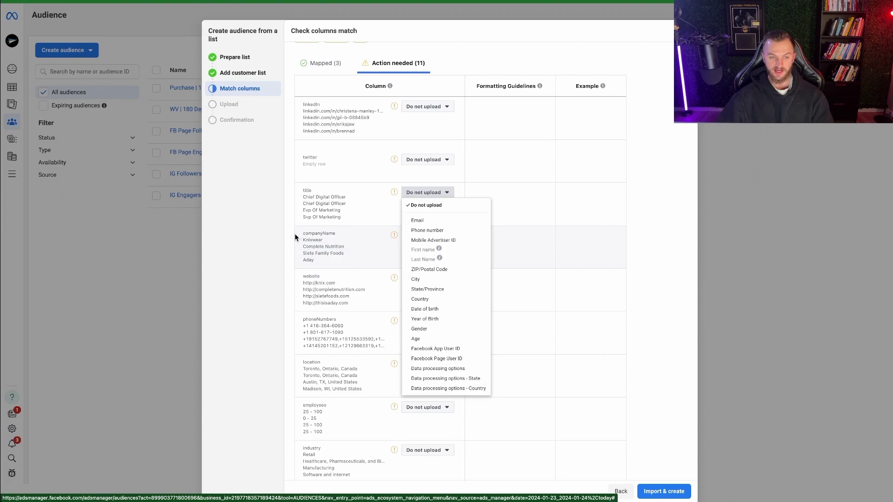
left_click(427, 235)
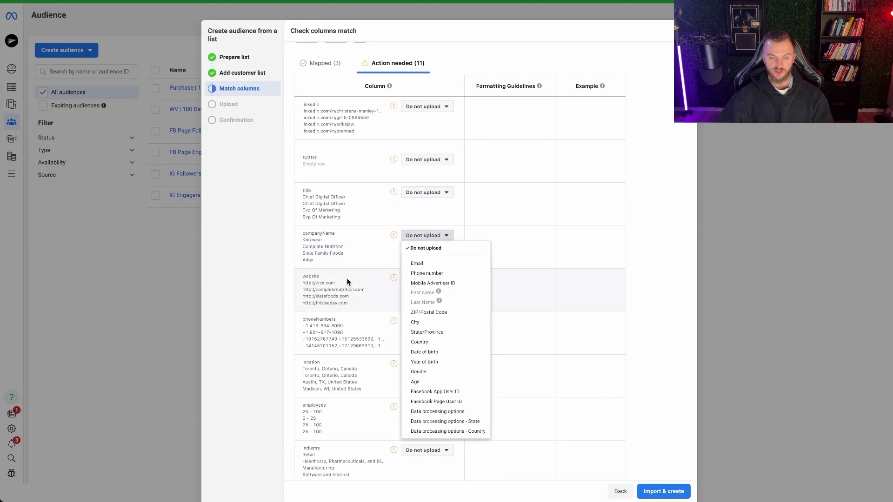
left_click(281, 279)
Map the phoneNumbers column of the customer list to the Phone number identifier
left_click(425, 322)
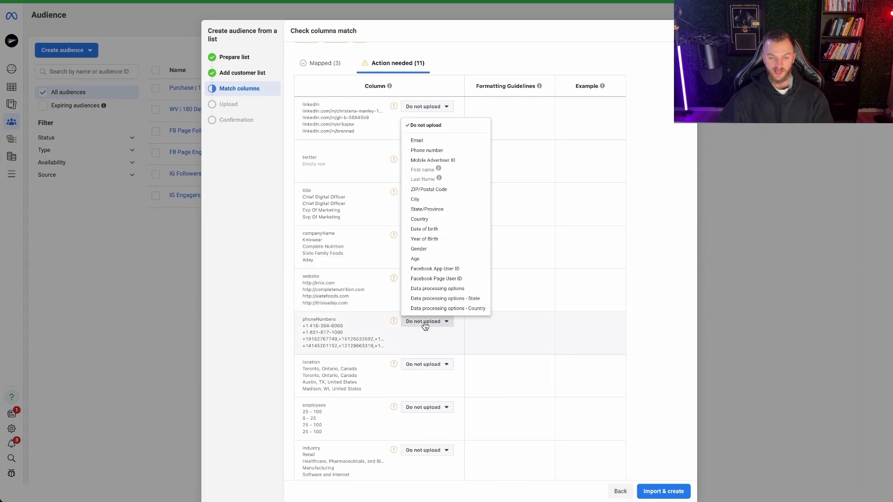
left_click(433, 150)
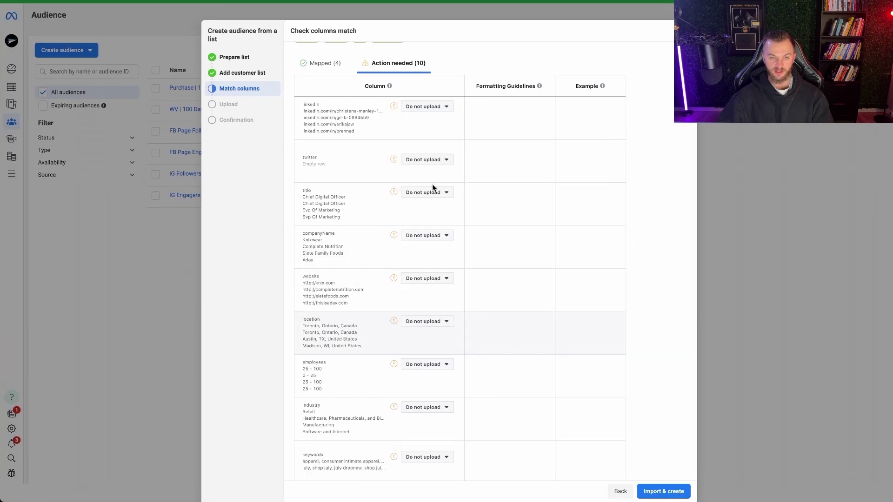
scroll(432, 214, "down", 1)
scroll(431, 213, "down", 1)
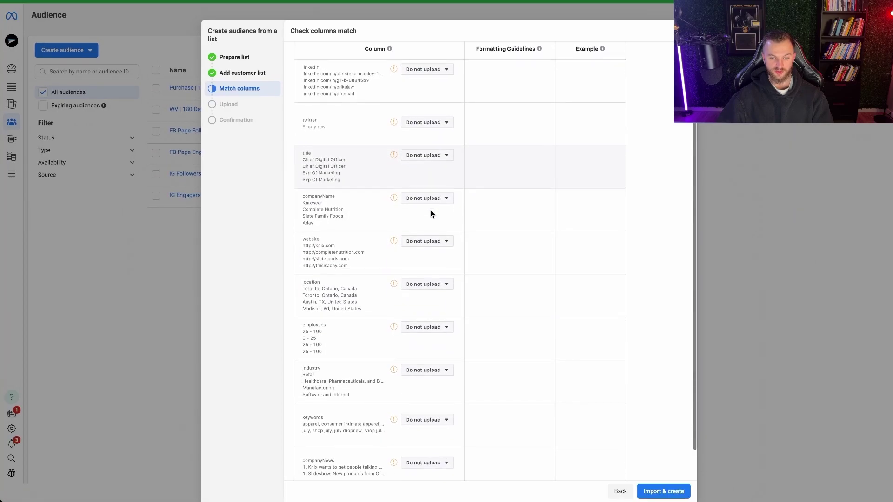
left_click(421, 284)
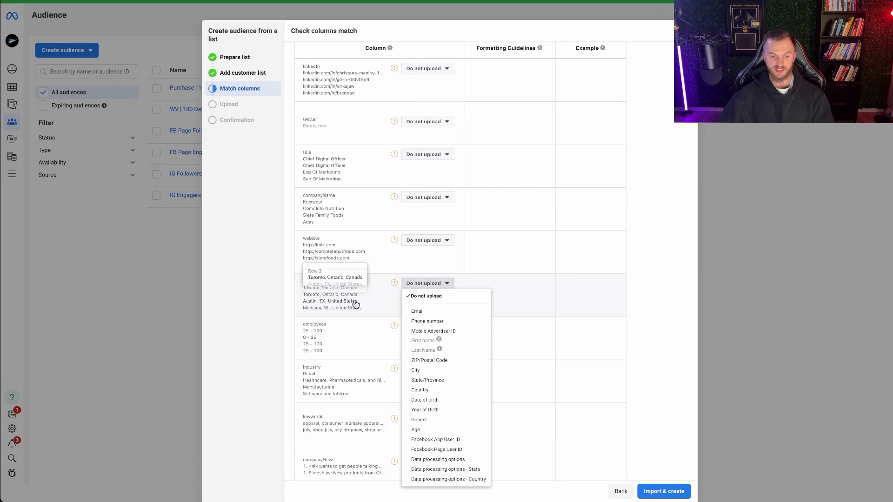
left_click(293, 294)
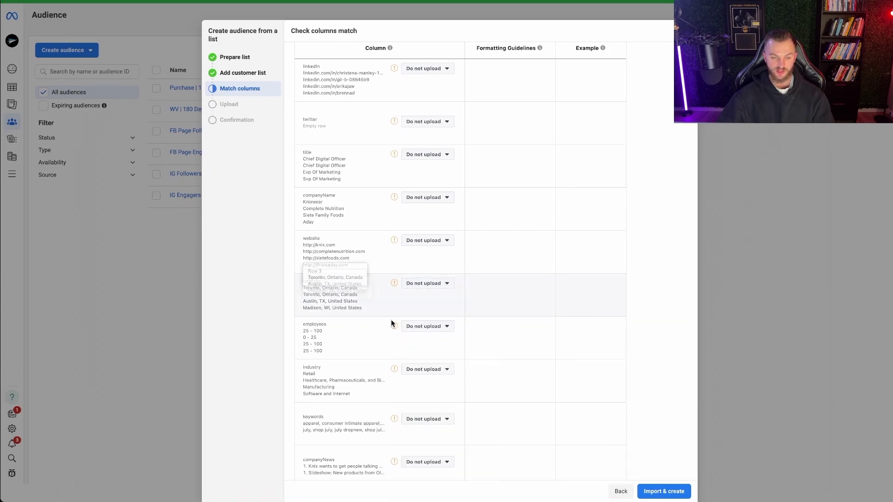
Review the mapped columns, import the customer list to create the audience, and close the upload confirmation
scroll(429, 330, "down", 1)
scroll(429, 331, "down", 1)
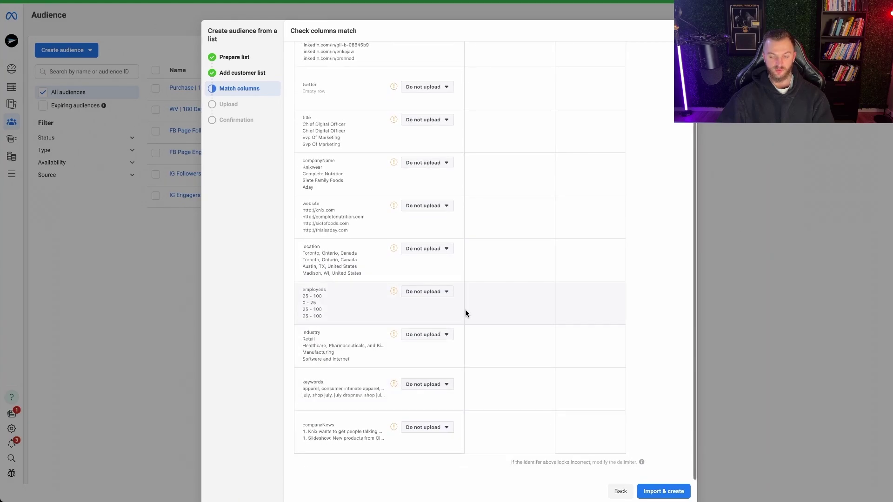
scroll(409, 73, "up", 5)
left_click(322, 83)
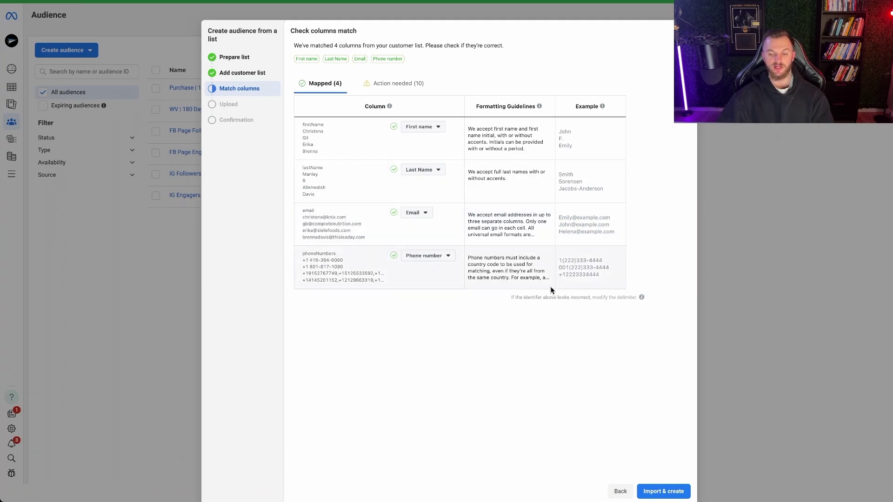
left_click(664, 491)
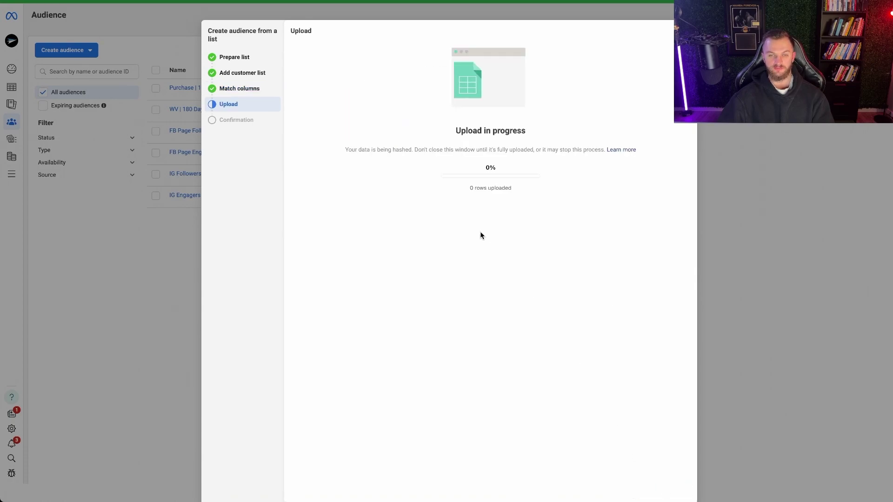
left_click_drag(300, 88, 311, 87)
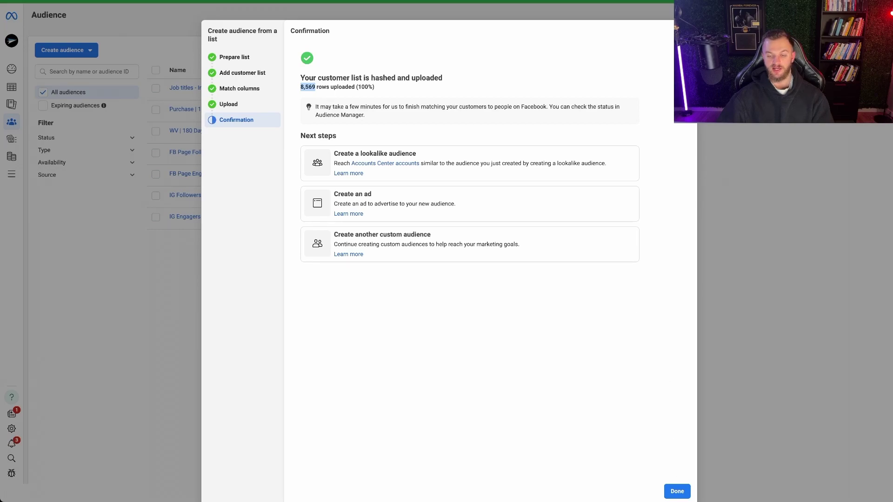
left_click(677, 492)
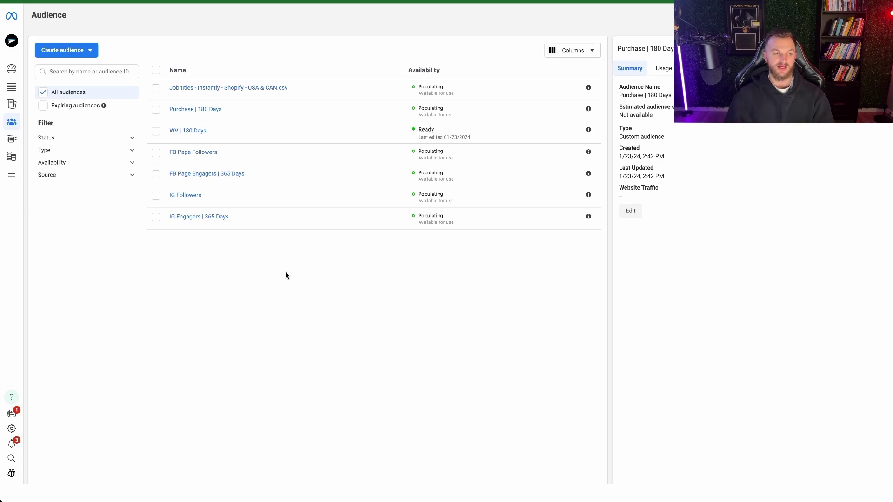
Go to Campaigns and start a new auction campaign with the Sales objective
left_click(18, 90)
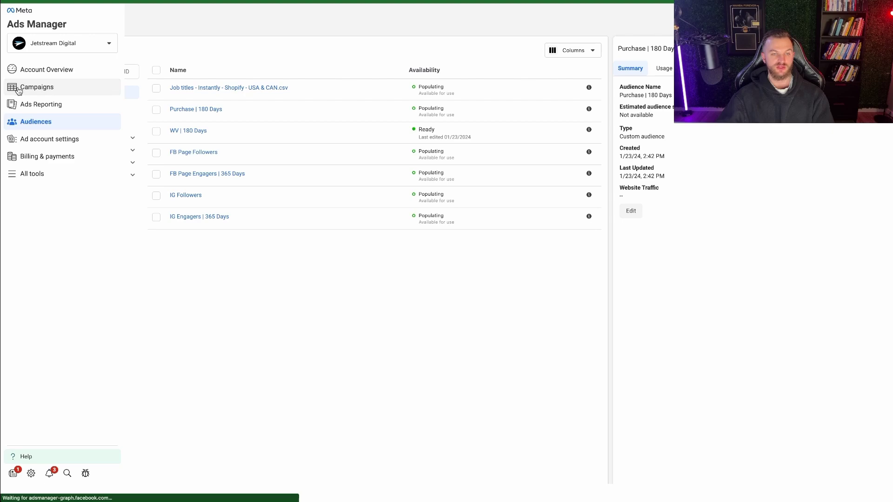
left_click(51, 73)
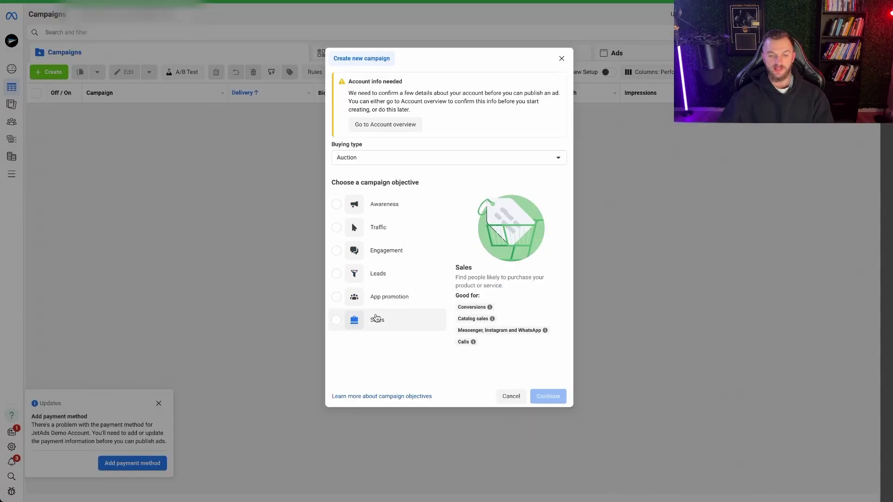
mouse_move(372, 246)
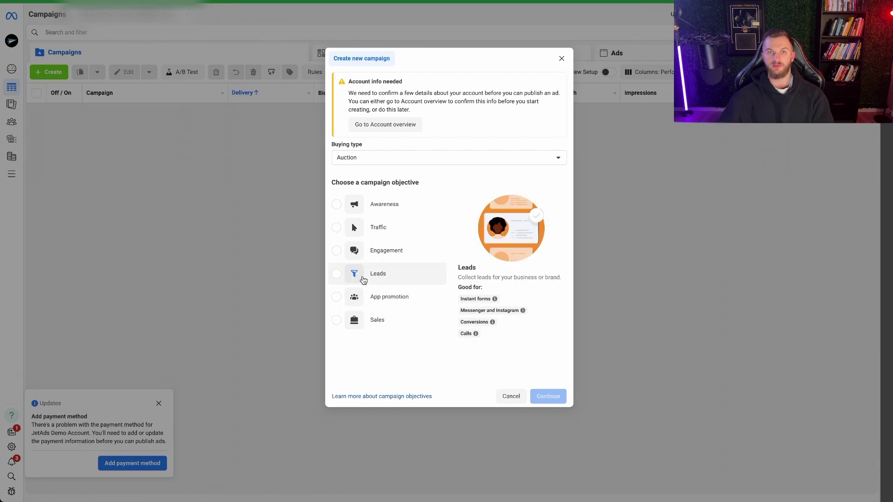
left_click(385, 325)
Name the campaign "Sales | Remarketing" and create it as a manual sales campaign
left_click(510, 387)
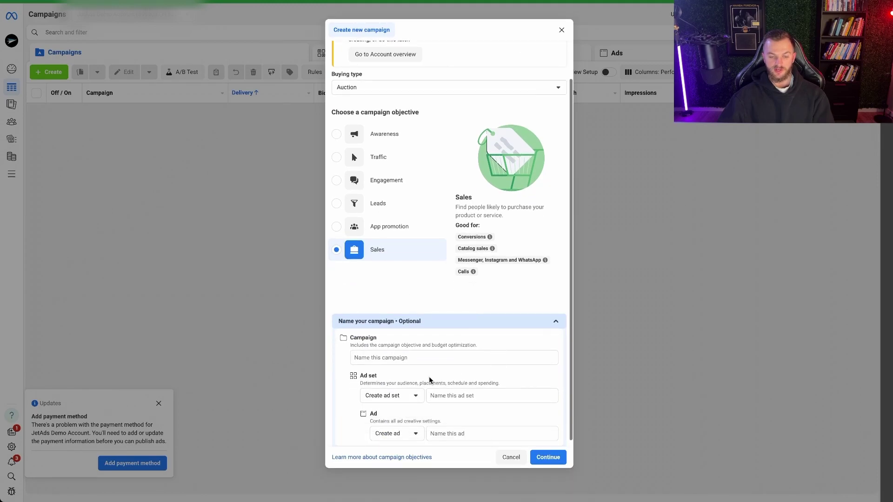
left_click(404, 357)
type("Slae")
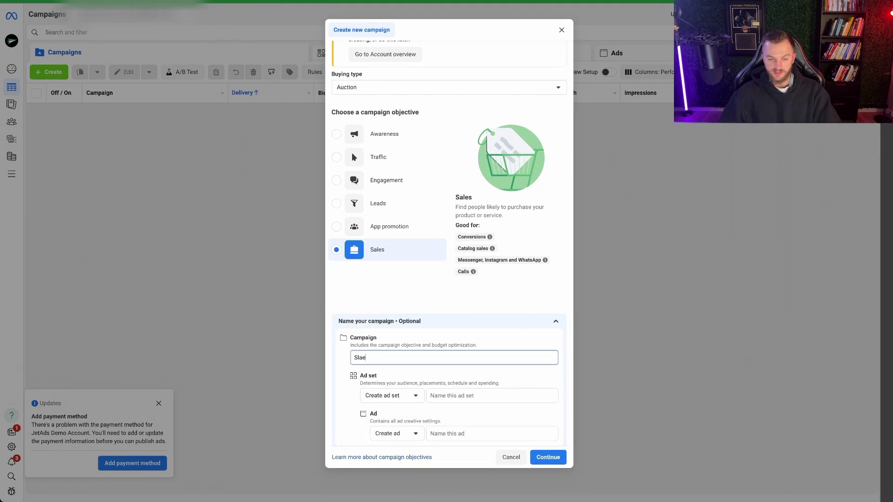
key("BackSpace")
key("BackSpace")
key("BackSpace")
type("ales | Remarketing")
left_click(556, 457)
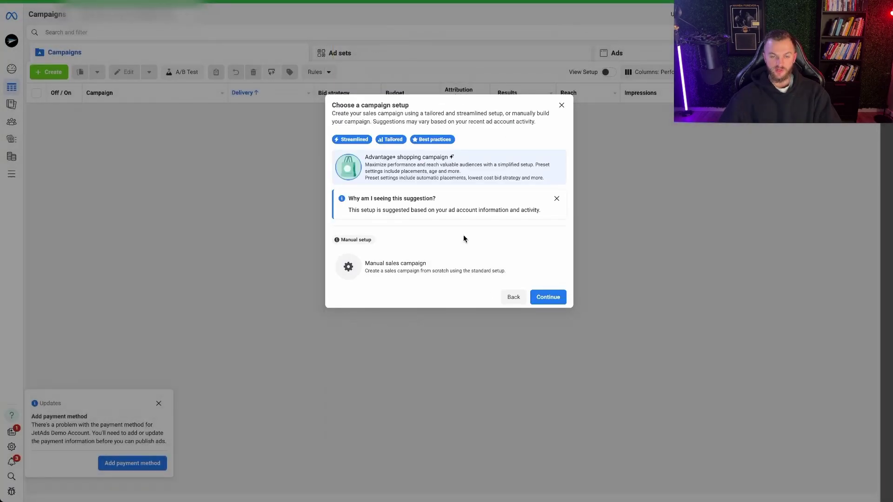
left_click(411, 268)
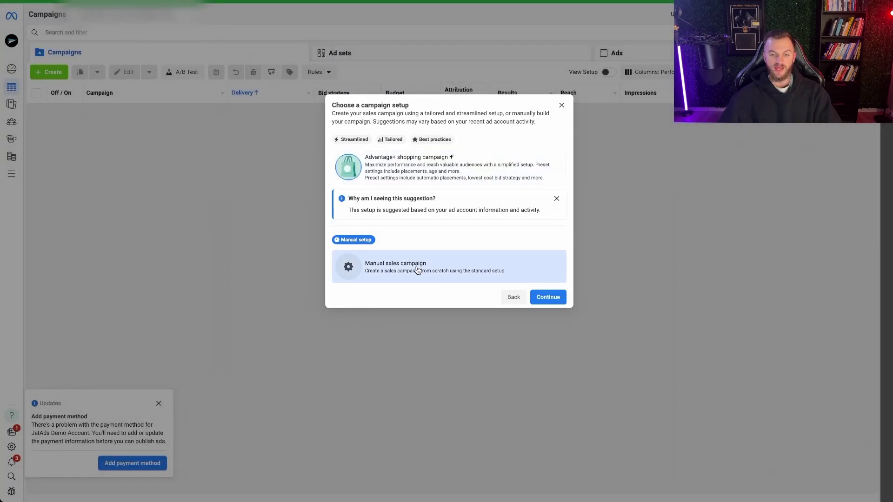
left_click(560, 300)
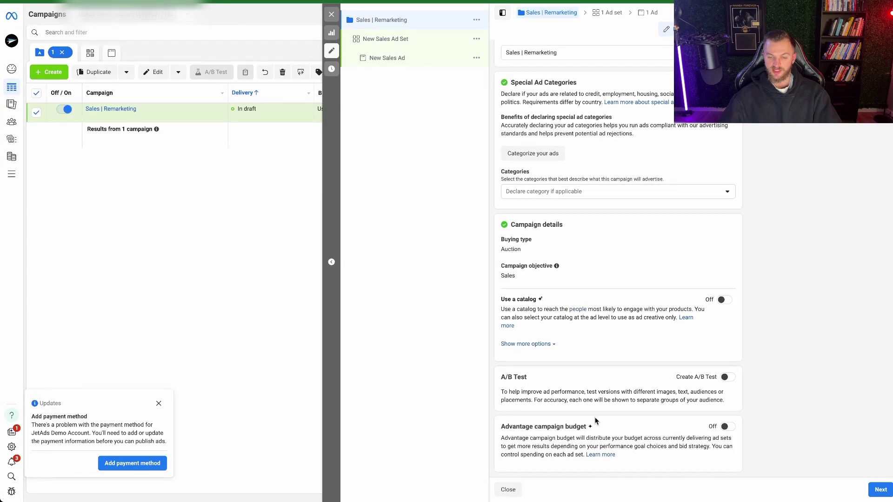
Turn on Advantage campaign budget and set the campaign's daily budget to $10.00 CAD
left_click(725, 427)
scroll(656, 326, "down", 5)
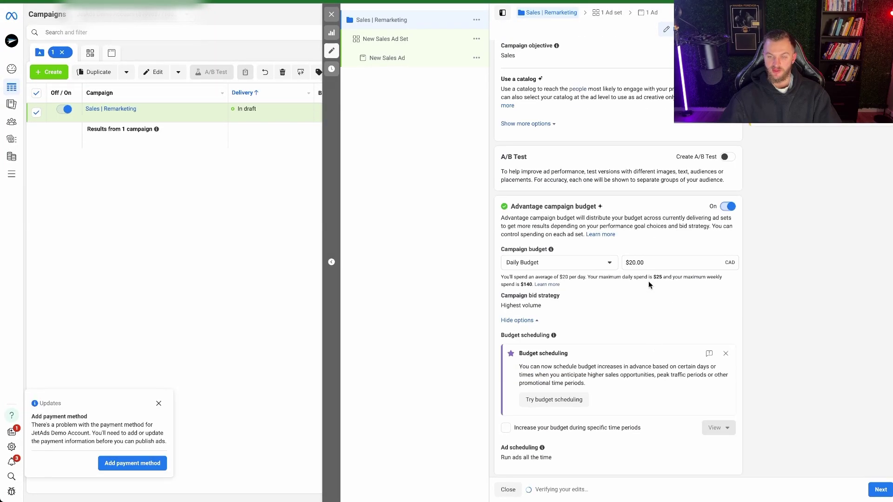
left_click(632, 261)
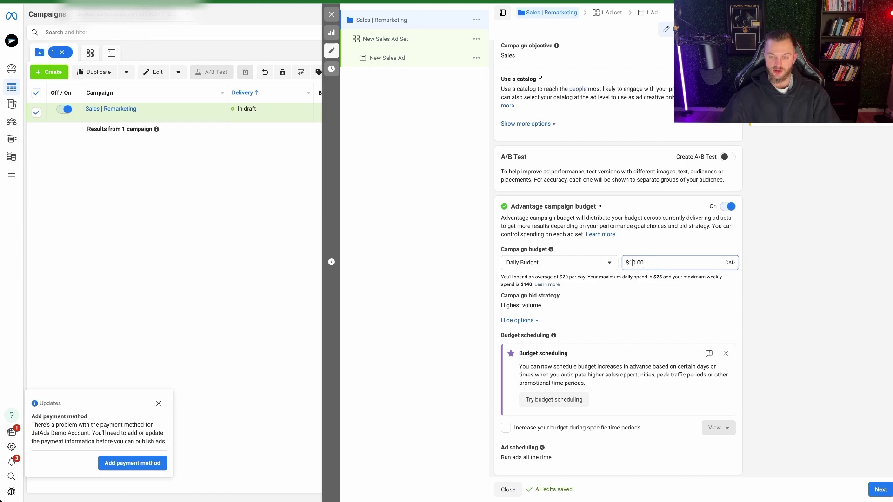
left_click(784, 281)
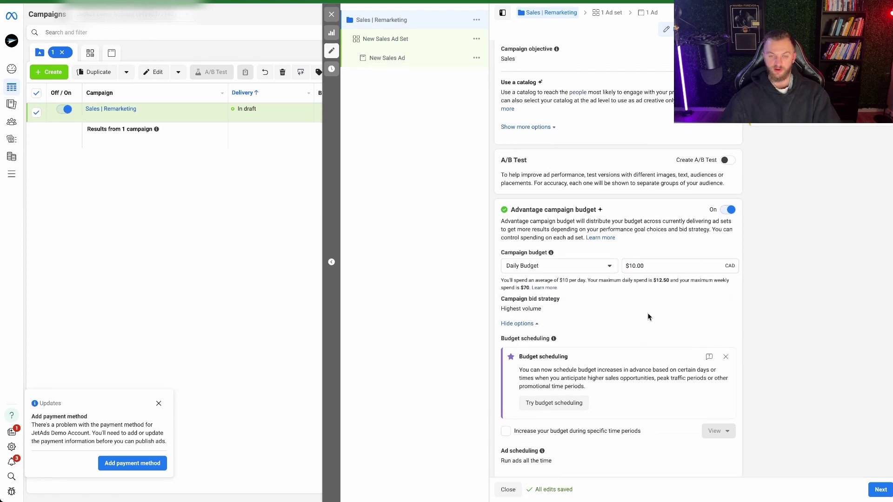
scroll(649, 315, "up", 6)
scroll(649, 315, "down", 6)
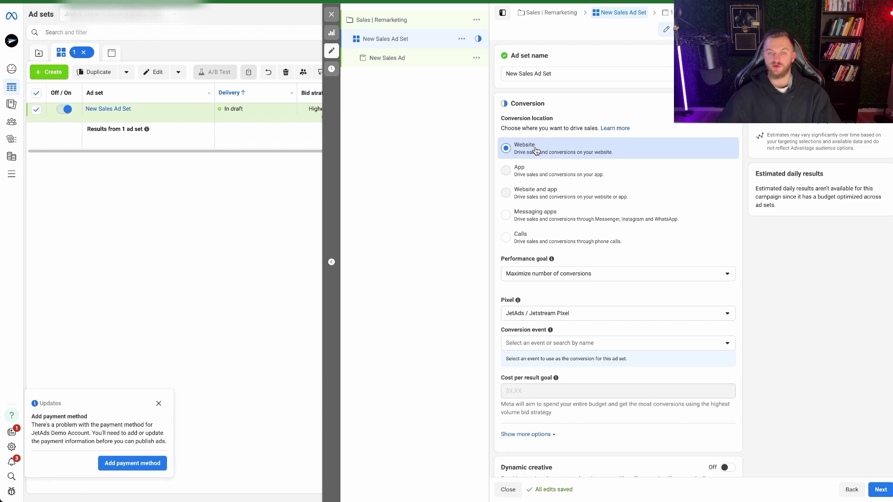
Rename the ad set "Remarketing | All" and choose Purchase as its conversion event
left_click_drag(564, 75, 469, 71)
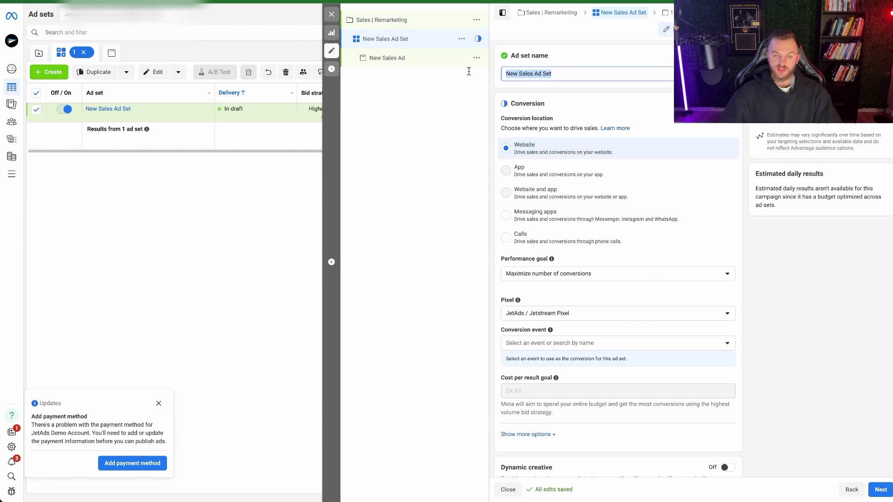
type("Remarketing | All")
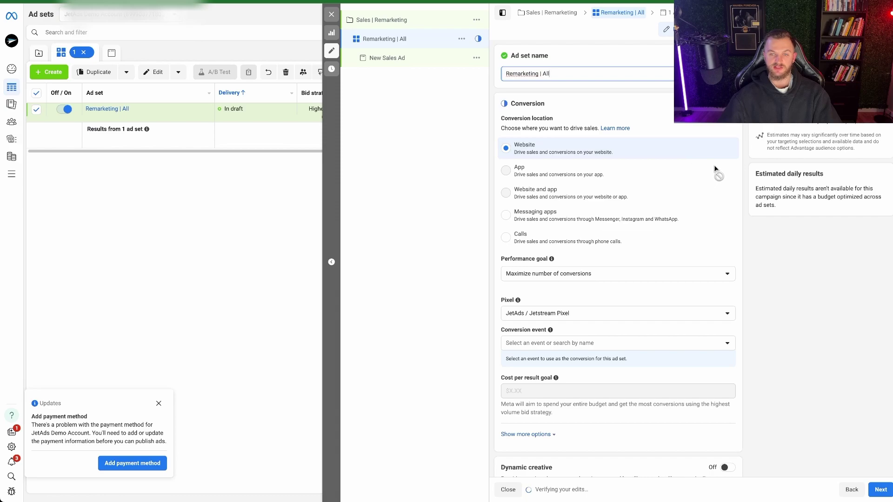
scroll(660, 235, "down", 2)
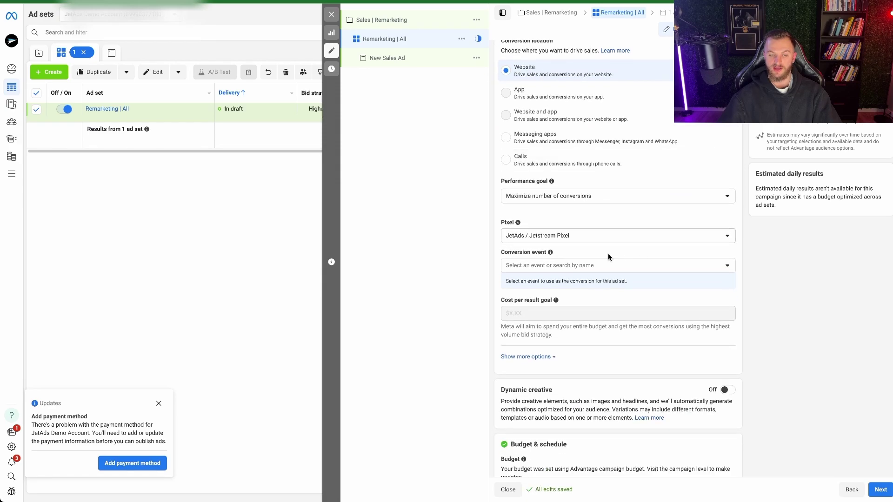
left_click(545, 265)
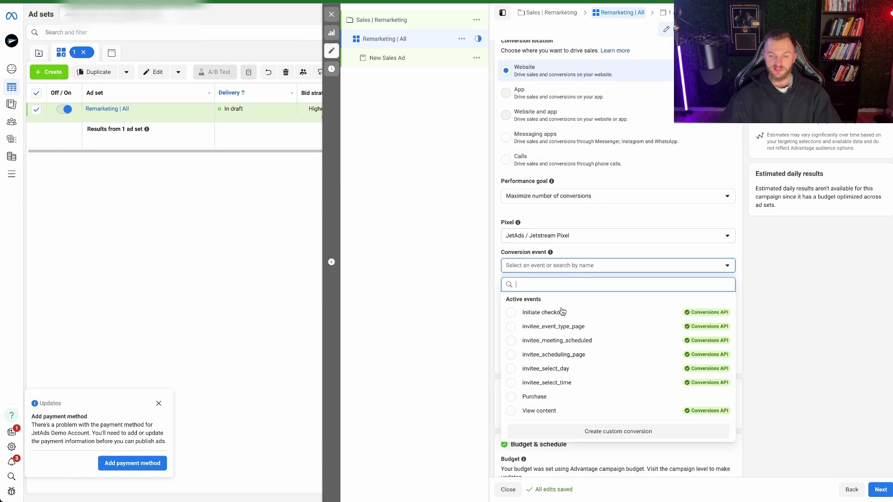
scroll(570, 357, "down", 1)
left_click(543, 371)
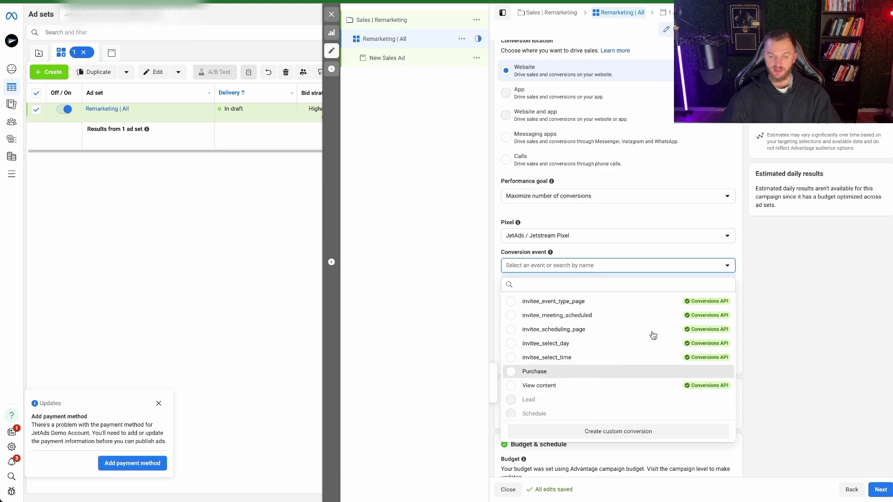
Turn on Dynamic creative for the Remarketing | All ad set
scroll(739, 257, "down", 6)
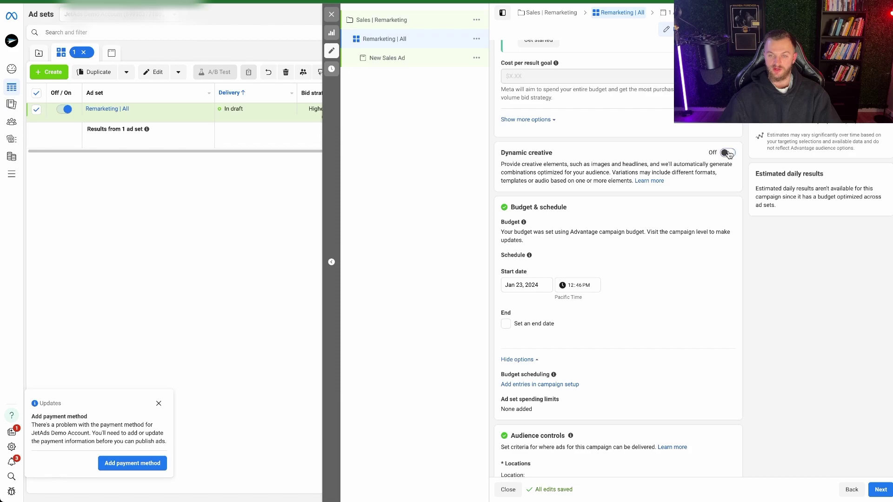
left_click(728, 152)
left_click(535, 233)
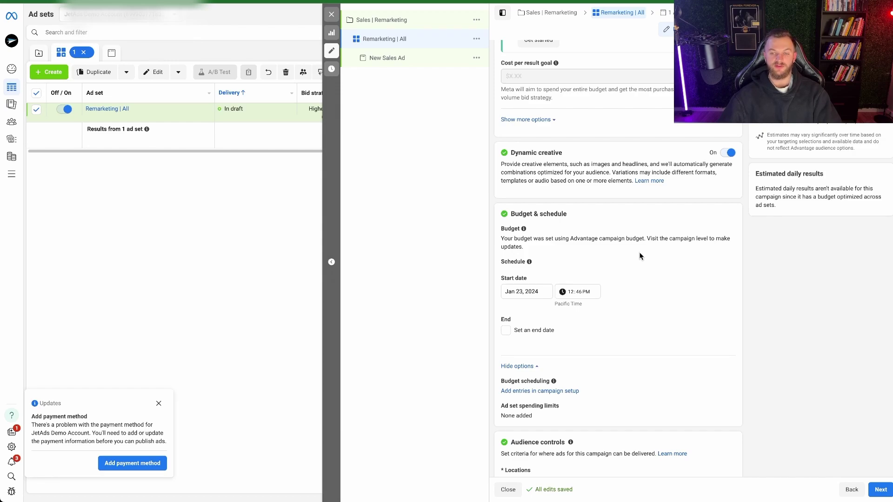
Remove Canada from the locations in the ad set's audience controls
scroll(595, 198, "down", 1)
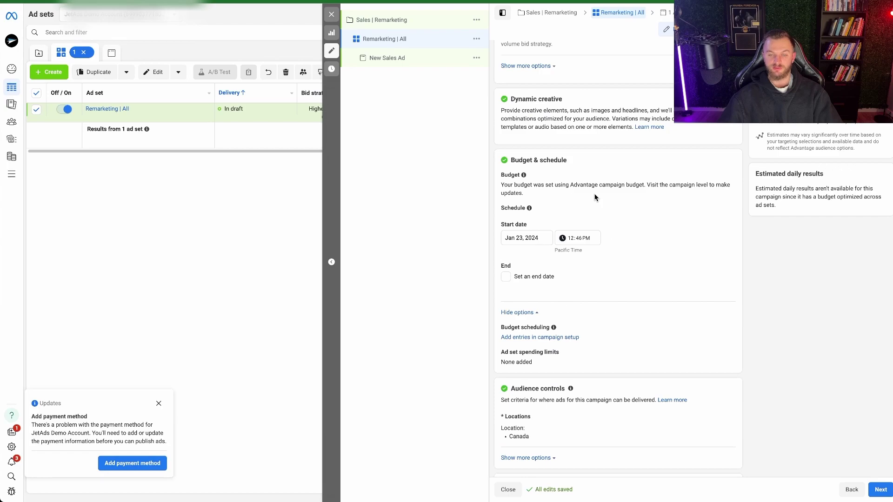
scroll(594, 197, "down", 1)
scroll(567, 269, "down", 2)
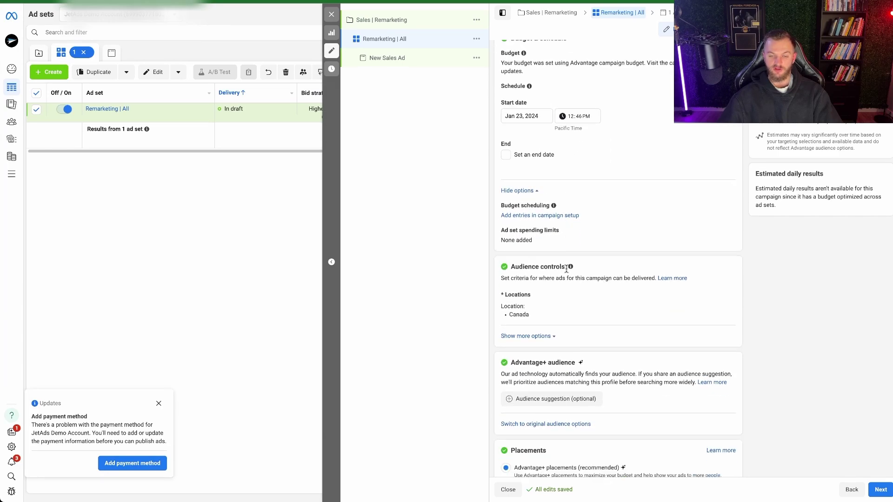
scroll(543, 249, "down", 1)
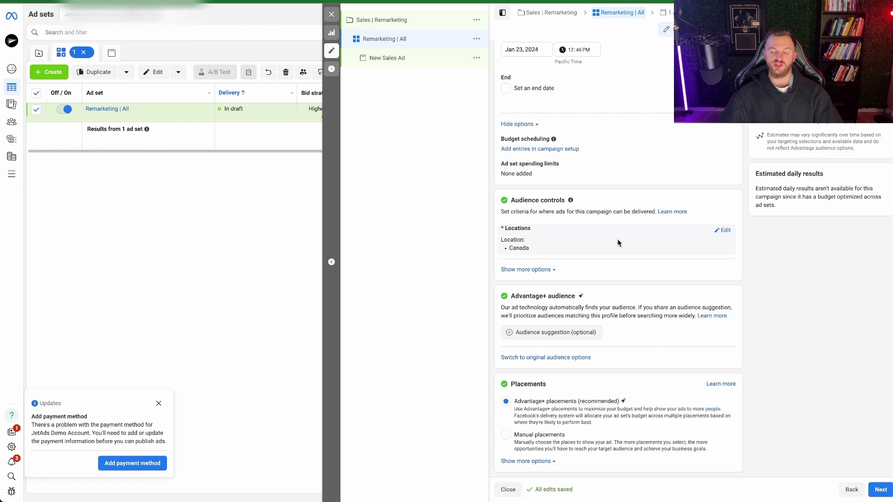
left_click(729, 232)
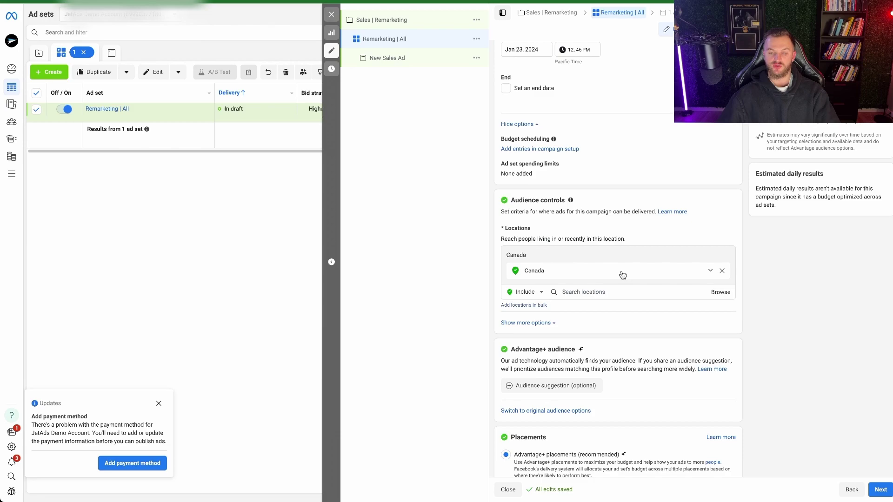
left_click(722, 271)
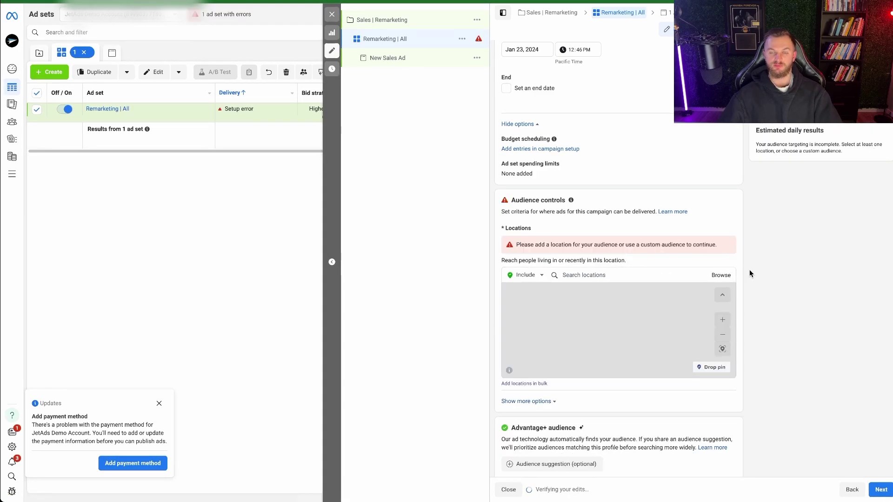
Switch the ad set from Advantage+ audience to the original audience options
scroll(748, 260, "down", 2)
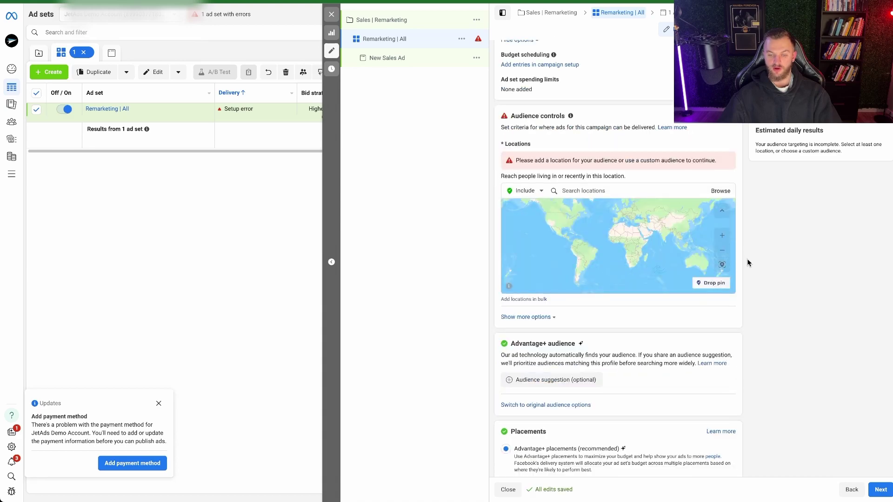
scroll(744, 265, "down", 1)
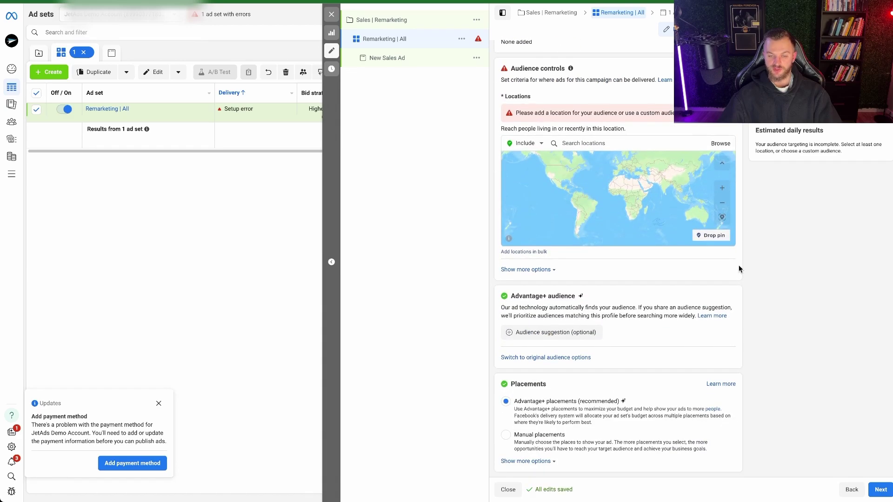
left_click(549, 360)
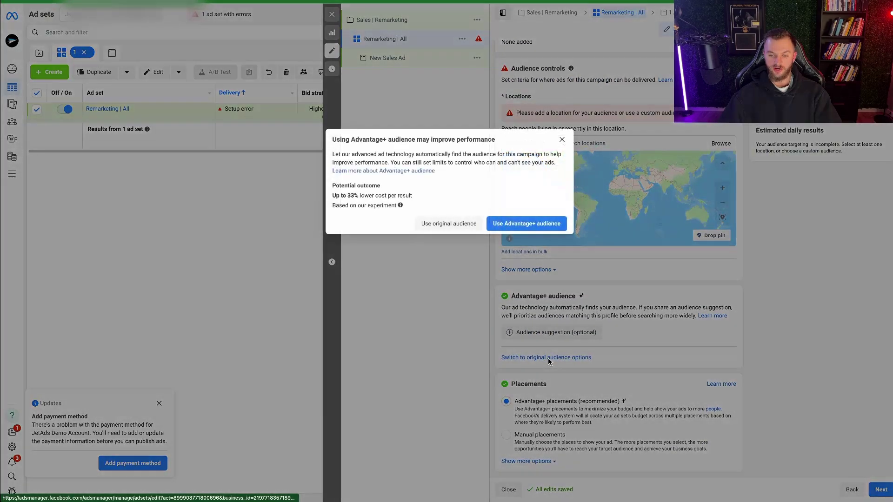
left_click(450, 225)
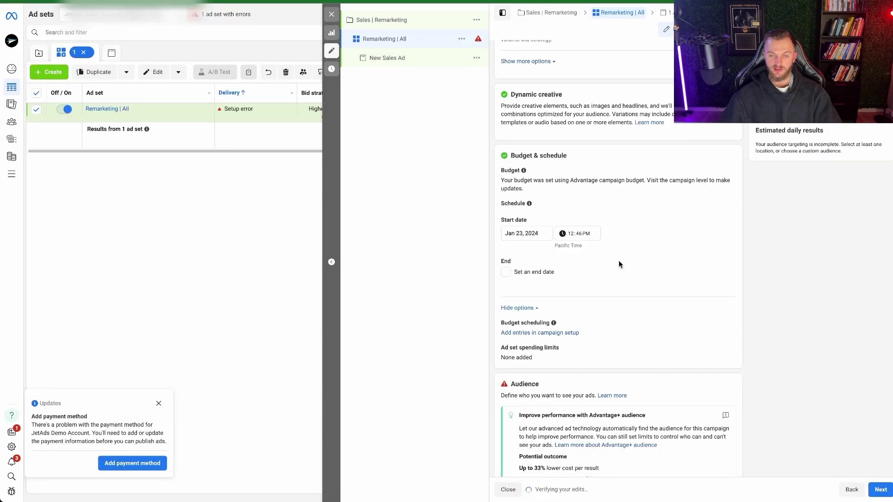
Include the "Job titles - Instantly - Shopify - USA & CAN.csv" customer list and the "WV | 180 Days" website audience in the ad set's custom audiences
scroll(619, 264, "down", 7)
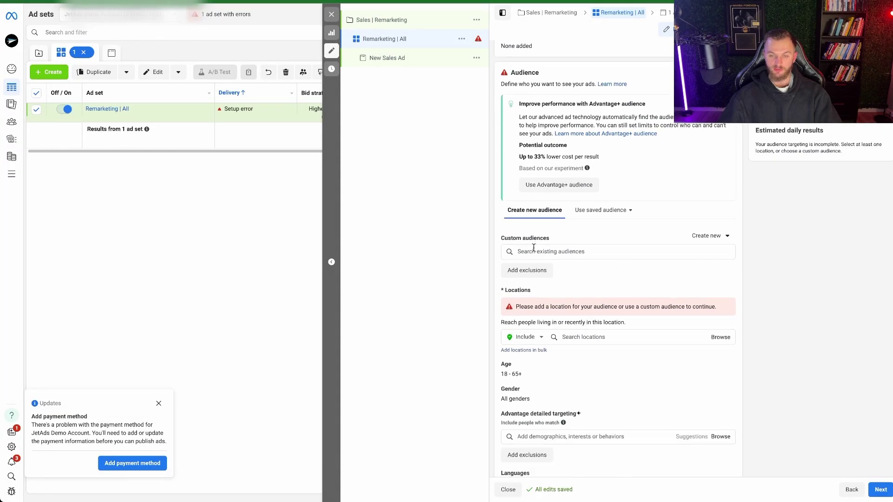
left_click(534, 247)
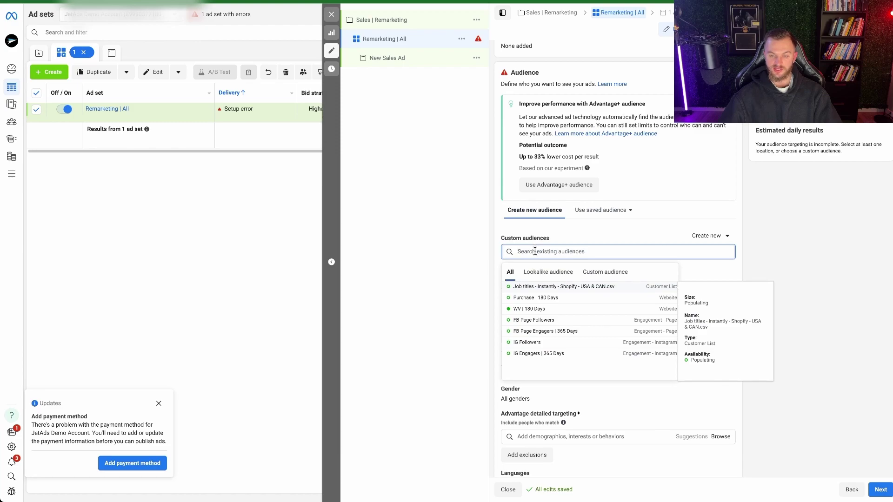
left_click(596, 273)
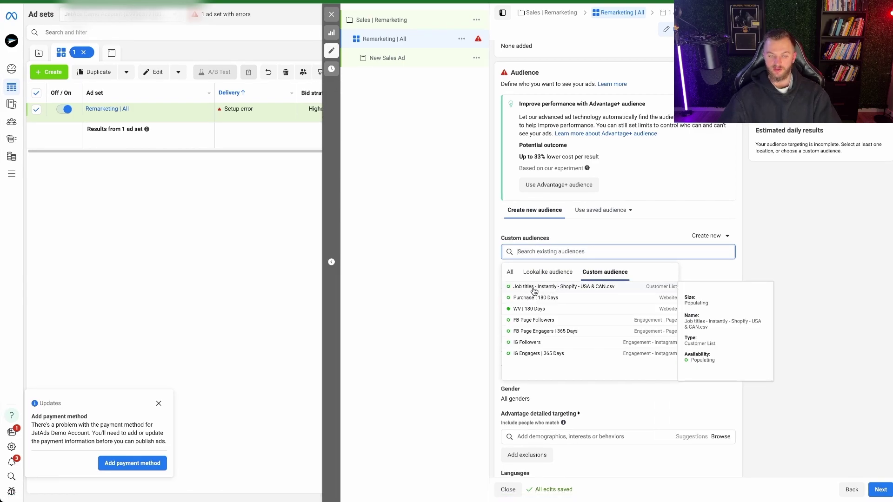
left_click(535, 291)
left_click(534, 288)
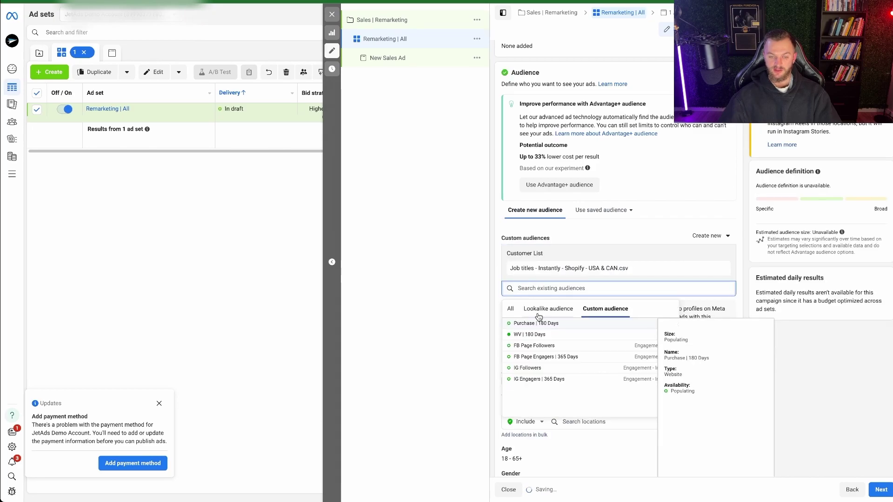
left_click(535, 339)
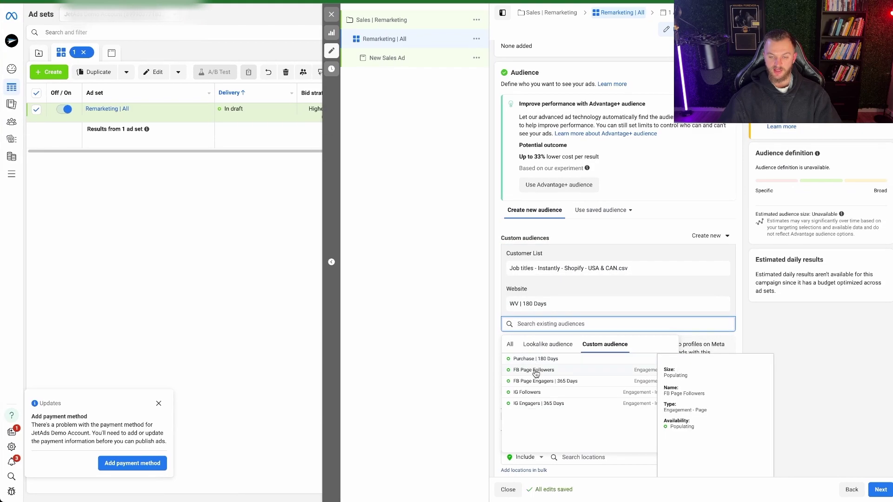
Add the custom audiences FB Page Followers, FB Page Engagers | 365 Days, IG Followers and IG Engagers | 365 Days
left_click(534, 375)
left_click(537, 405)
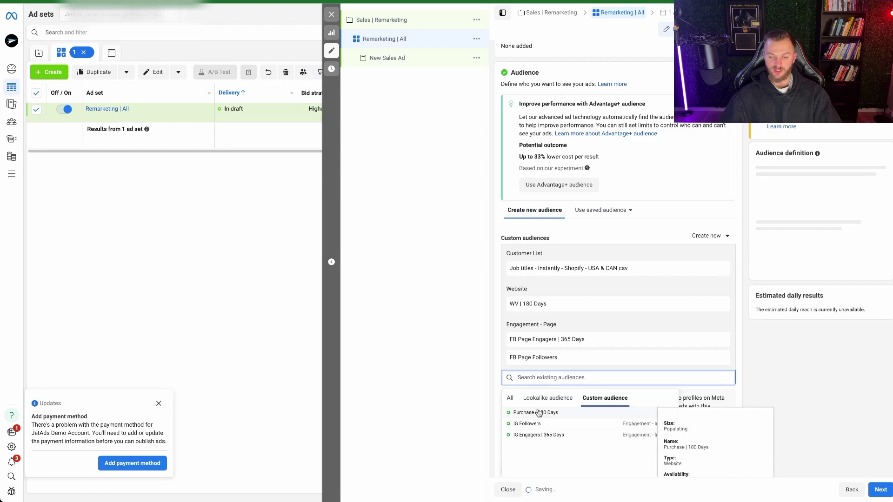
left_click(539, 425)
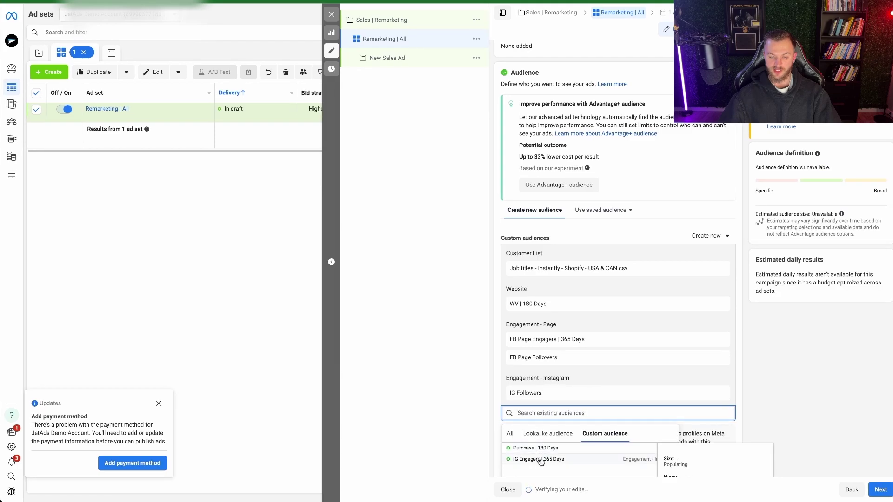
left_click(539, 461)
left_click(752, 300)
Turn off Advantage custom audience so the ad set does not reach people beyond the selected custom audiences
scroll(619, 326, "down", 3)
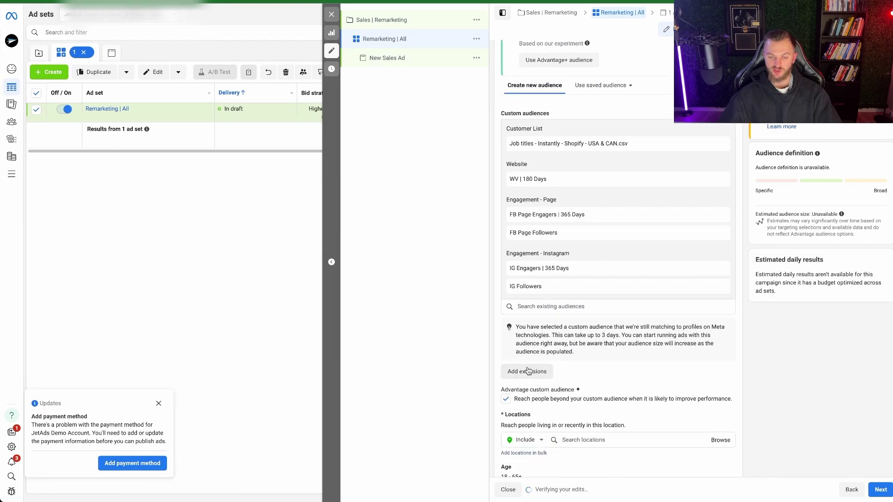
left_click(506, 399)
scroll(730, 356, "down", 1)
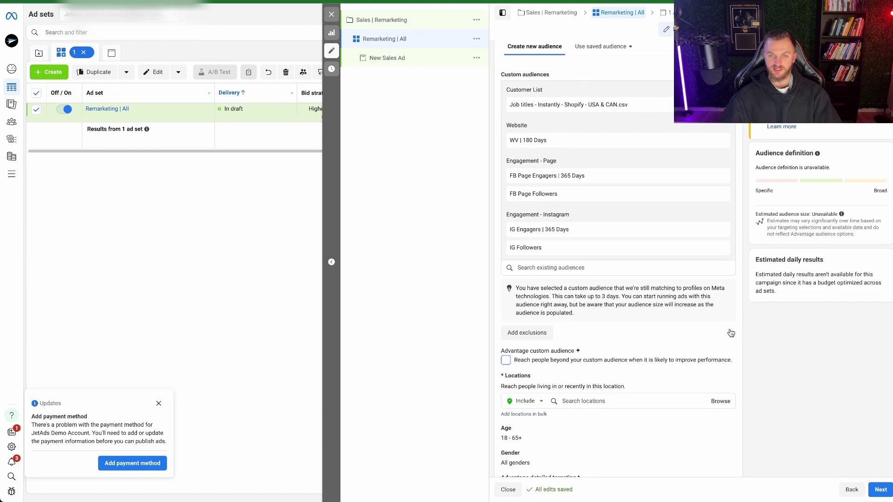
Add Canada and United States as included locations for the ad set's audience
scroll(730, 314, "up", 2)
scroll(731, 312, "up", 2)
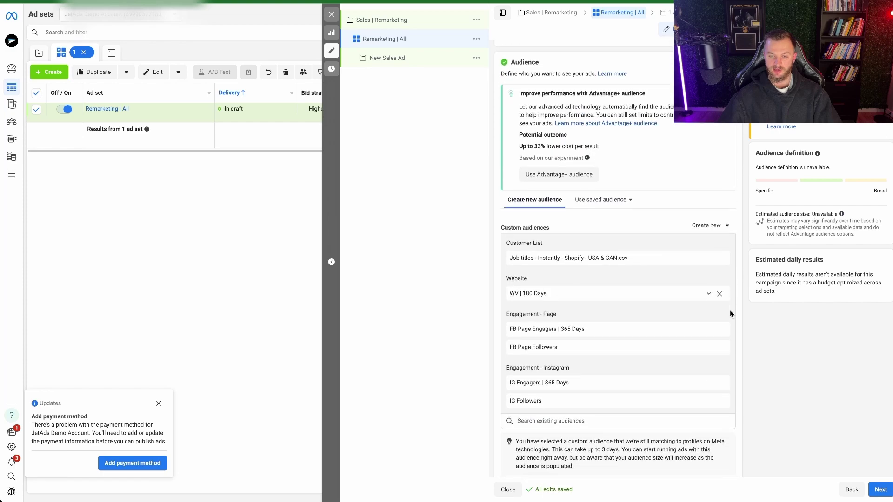
scroll(730, 312, "down", 5)
scroll(730, 312, "down", 1)
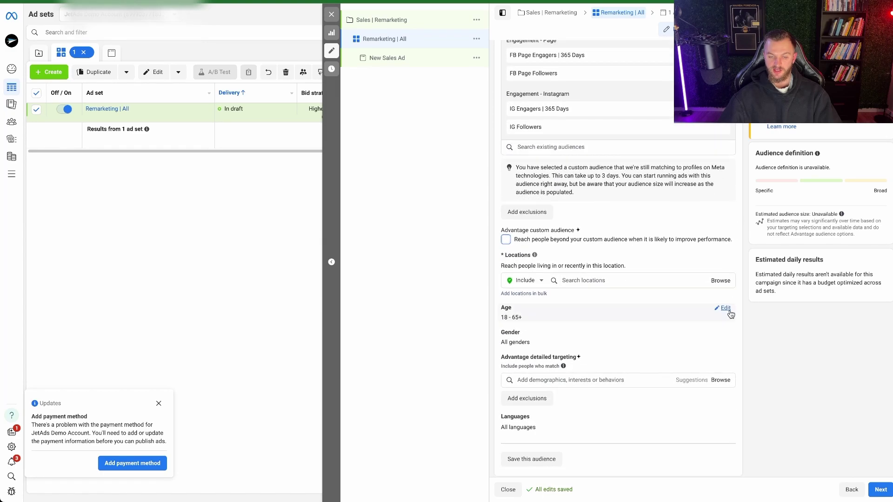
left_click(593, 282)
type("canada")
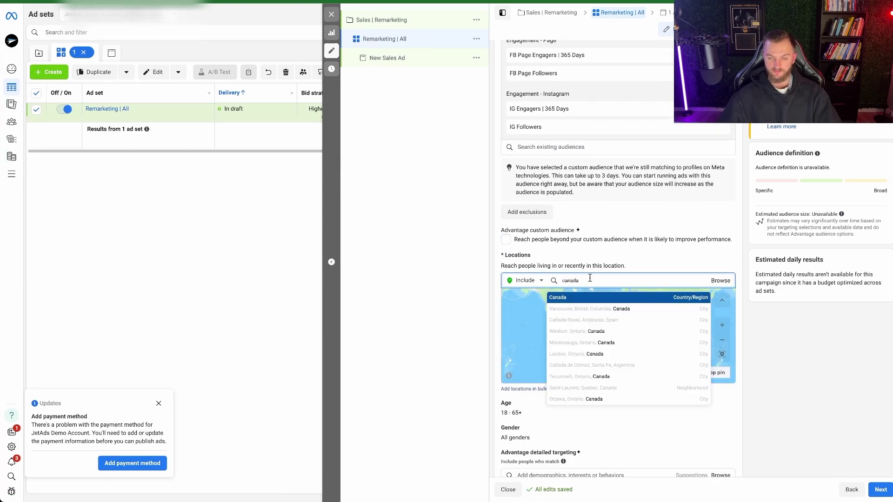
left_click(565, 307)
type("united stat")
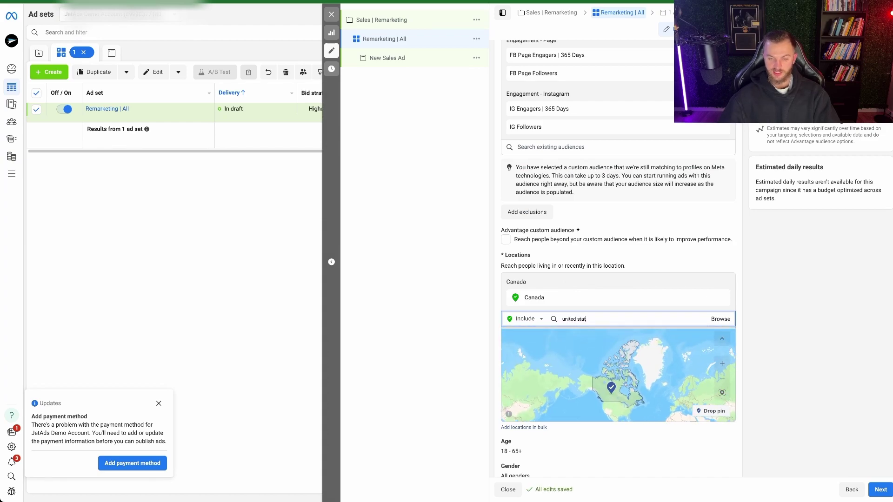
left_click(581, 338)
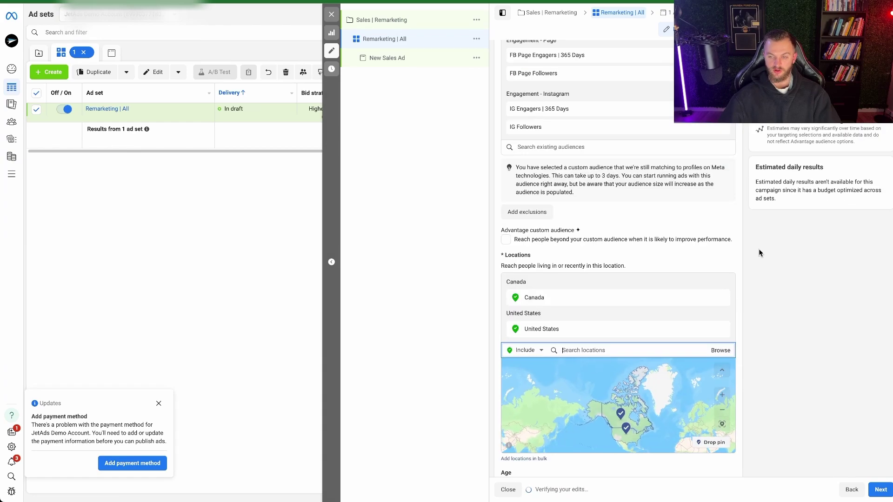
Set the audience language to English (All)
scroll(737, 249, "down", 2)
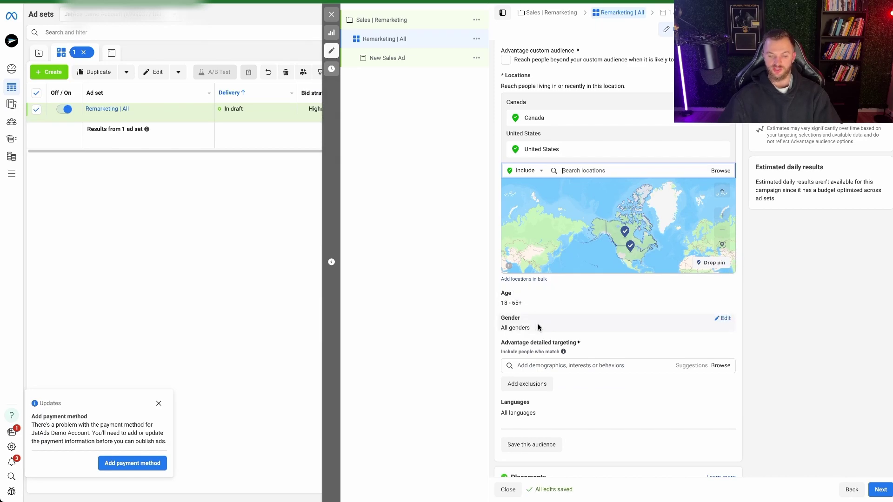
scroll(543, 282, "down", 2)
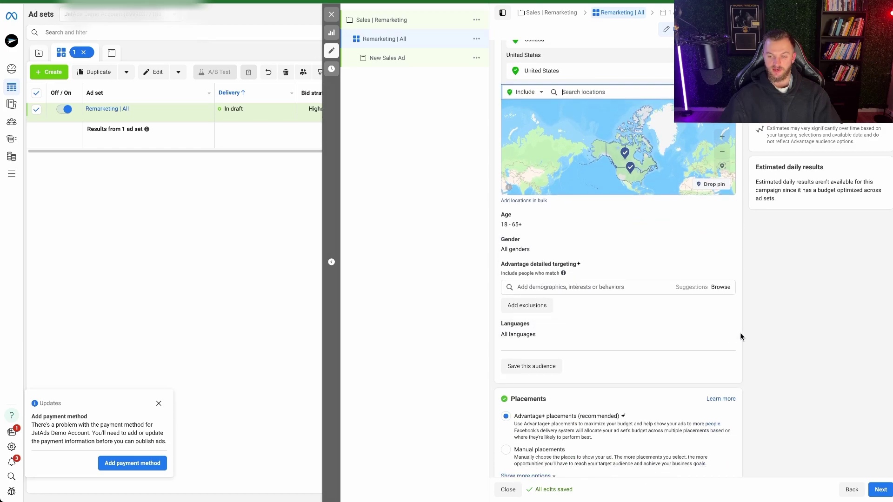
scroll(680, 316, "down", 1)
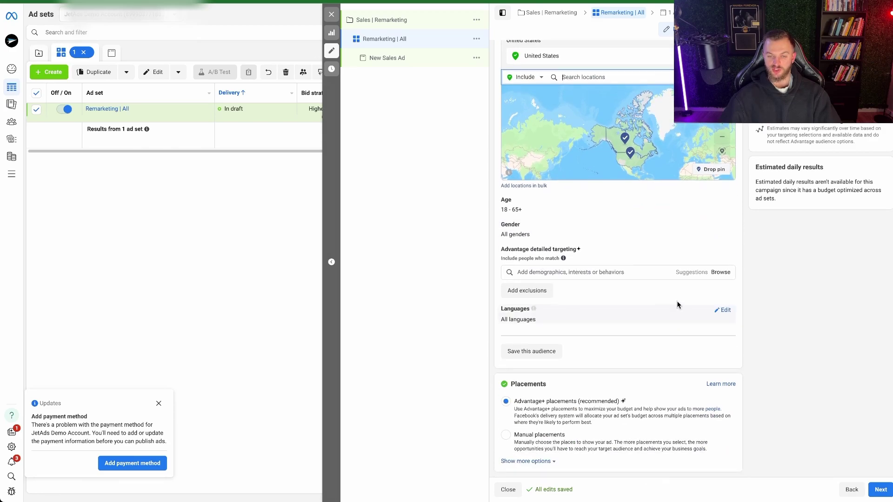
left_click(723, 310)
left_click(518, 326)
type("eng")
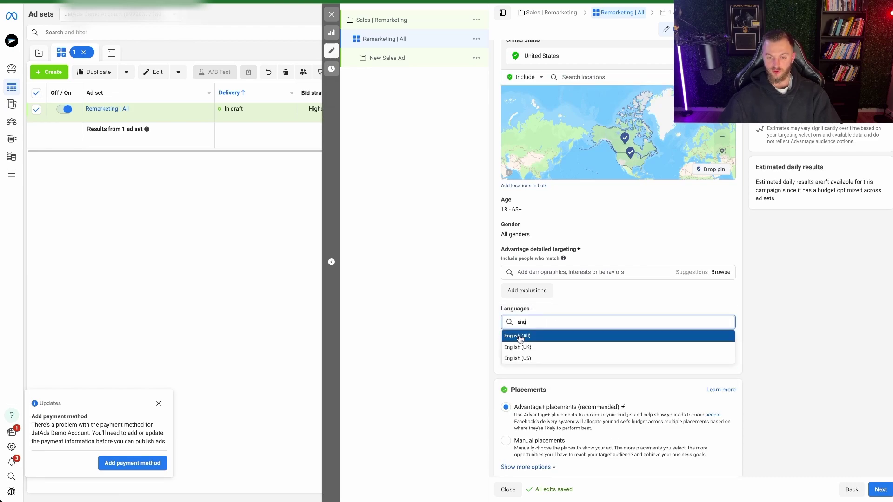
left_click(520, 337)
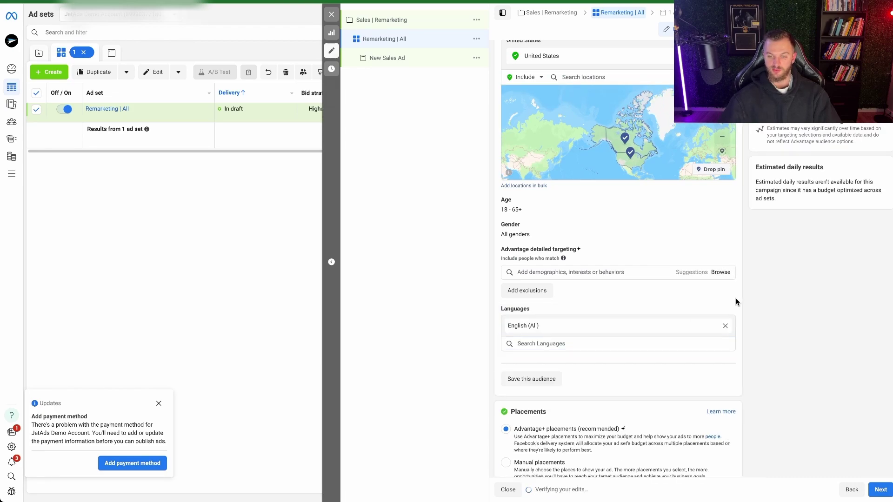
Go on to the ad level and rename the New Sales Ad "Remarketing 1"
scroll(737, 302, "down", 2)
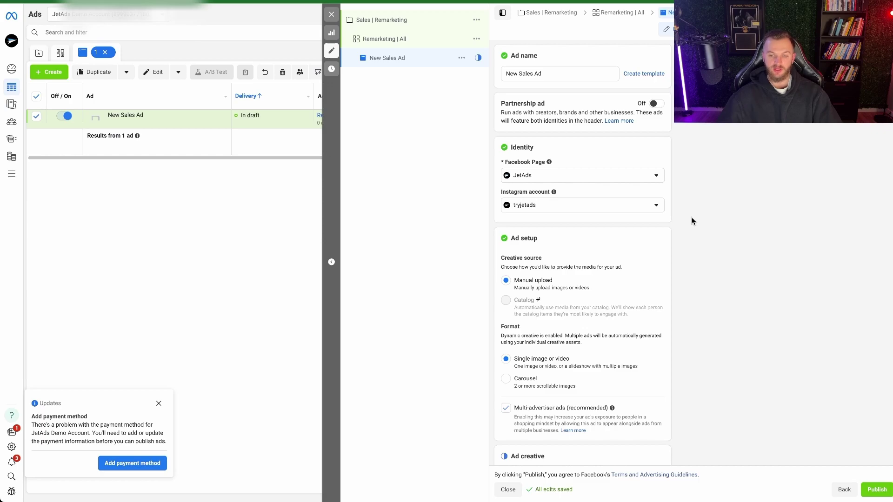
left_click_drag(555, 74, 468, 77)
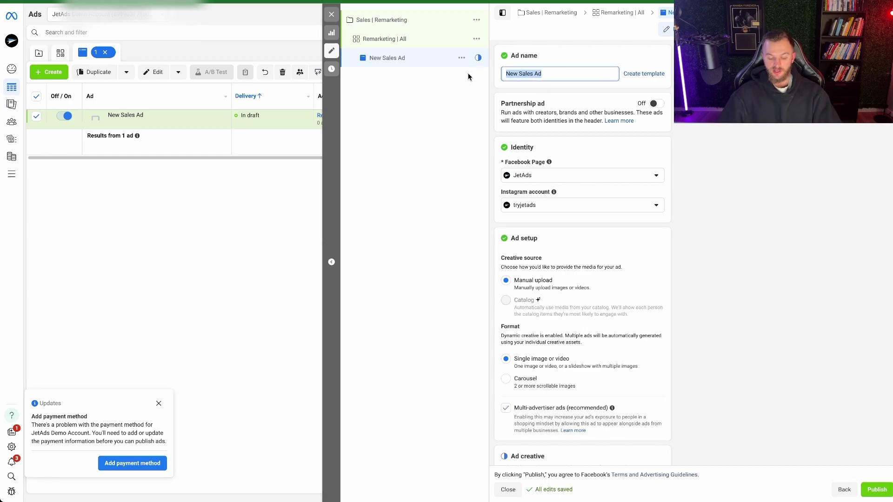
type("Remarketin 1")
key("BackSpace")
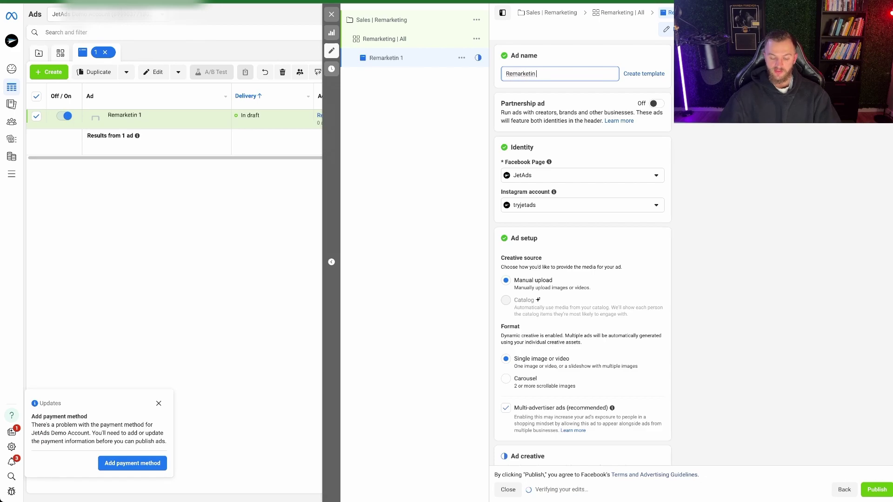
type("g 1")
Look through the ad's identity, setup and creative fields, including media, headline, website URL and call to action
scroll(564, 205, "down", 2)
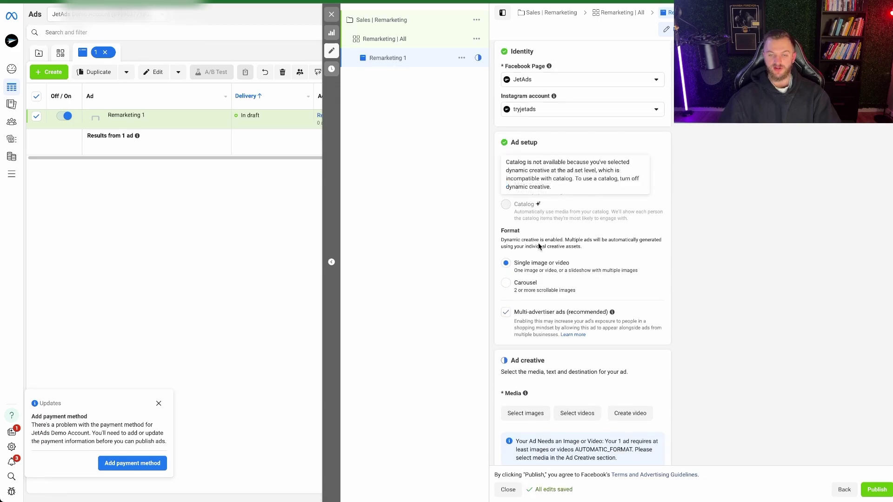
scroll(536, 272, "down", 2)
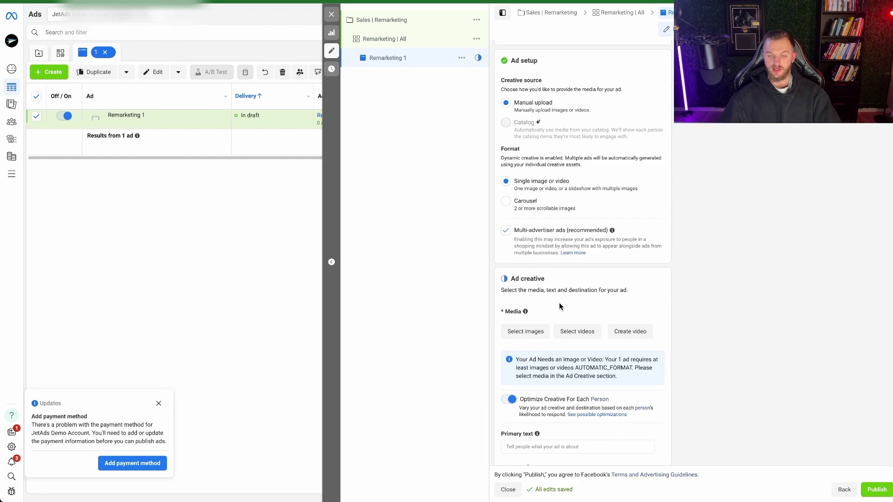
scroll(586, 308, "down", 3)
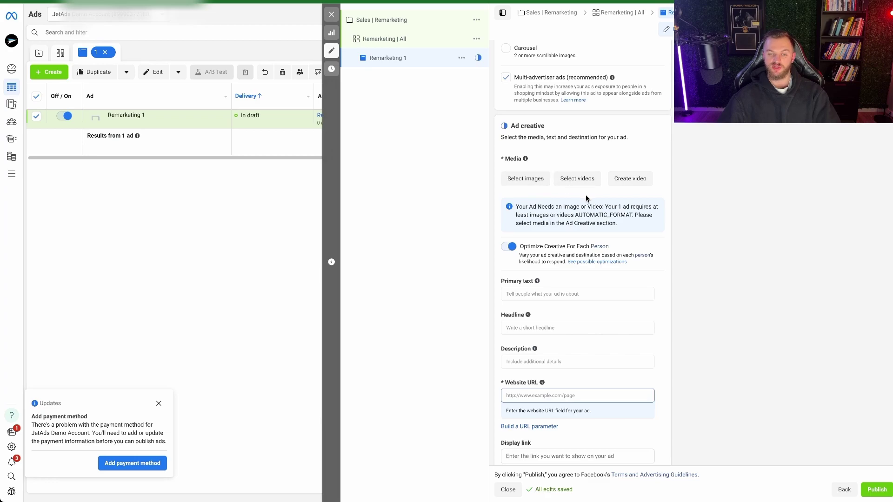
left_click(531, 328)
scroll(549, 354, "down", 2)
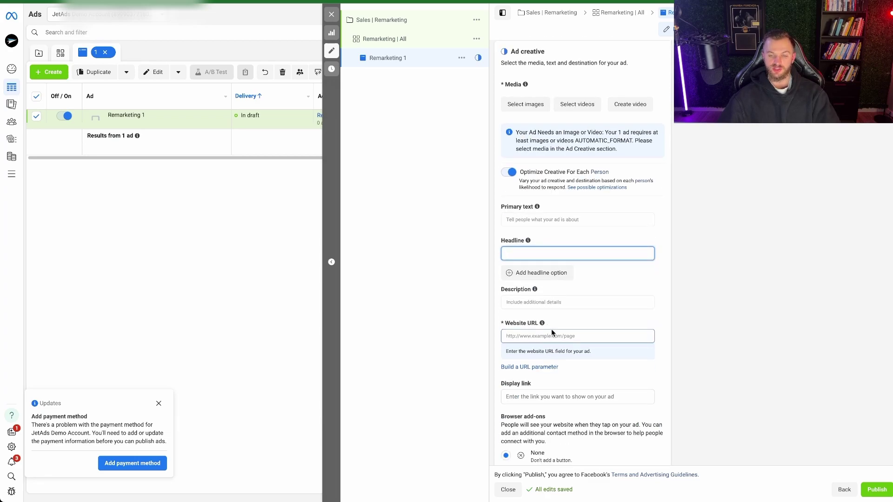
left_click(552, 337)
scroll(610, 270, "down", 5)
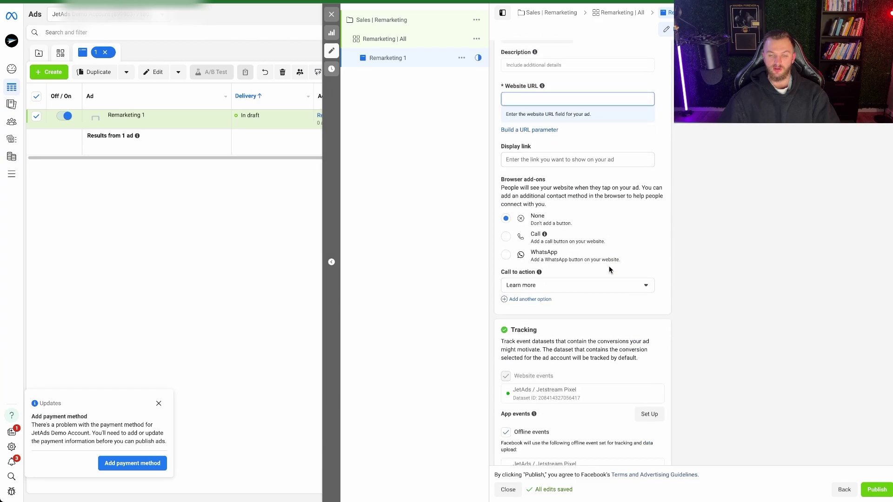
left_click(545, 291)
left_click(621, 292)
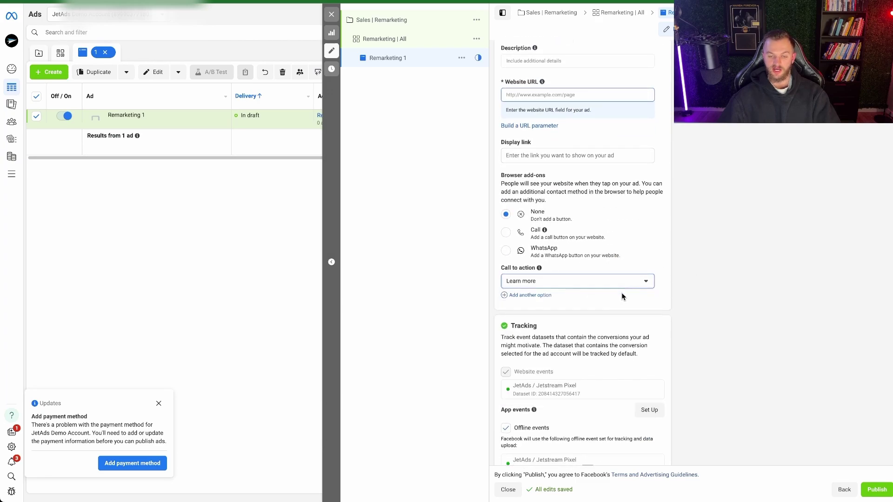
scroll(603, 311, "down", 2)
scroll(586, 297, "up", 15)
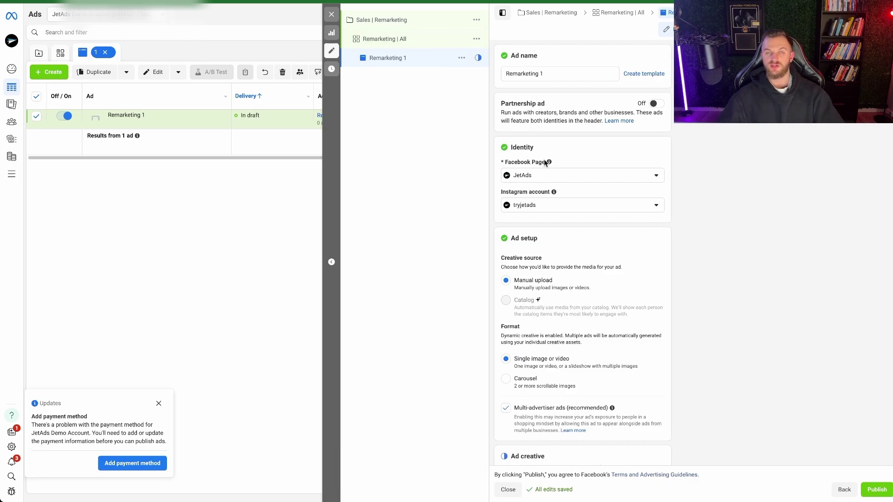
mouse_move(549, 163)
scroll(563, 268, "down", 6)
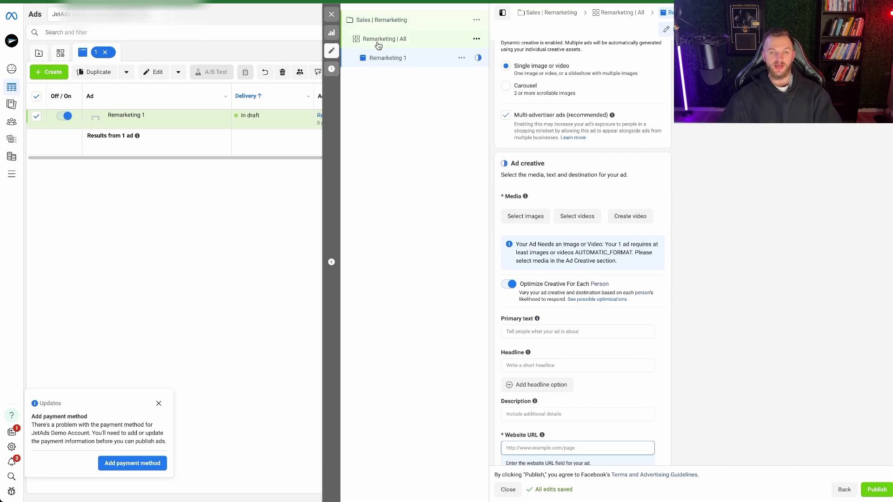
Close the ad editor and duplicate the Remarketing | All ad set once within its original campaign
left_click(331, 14)
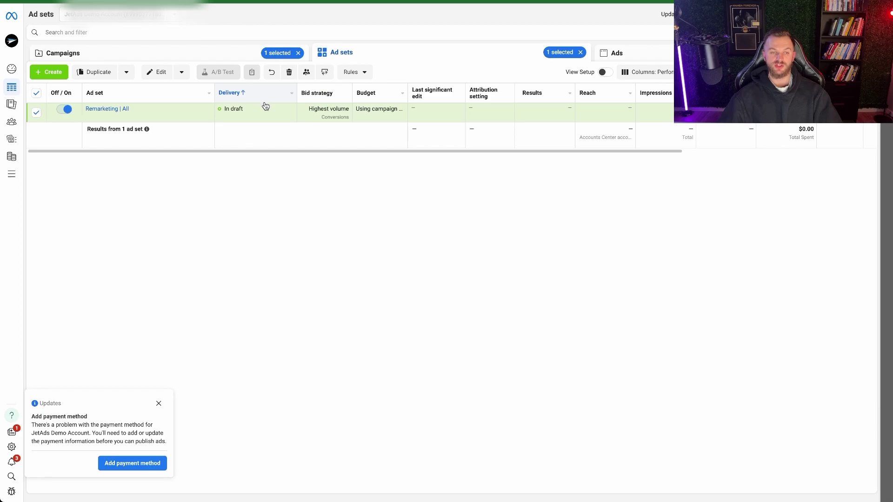
left_click(150, 120)
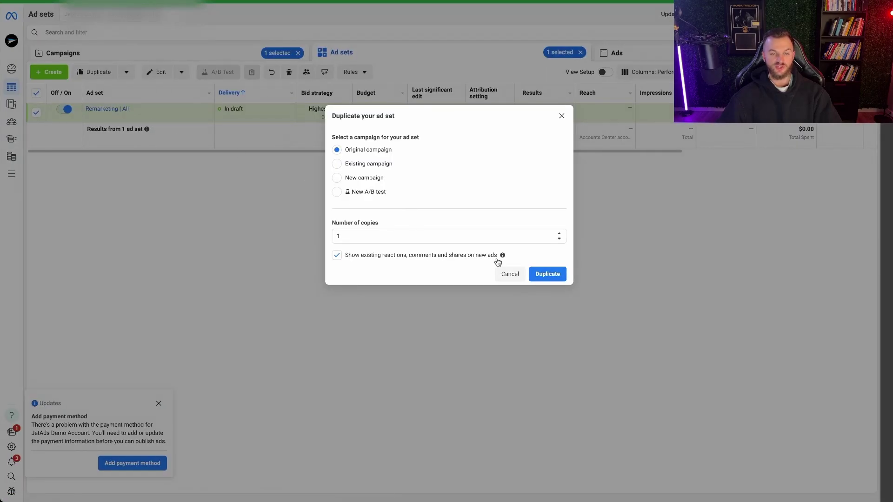
left_click(549, 275)
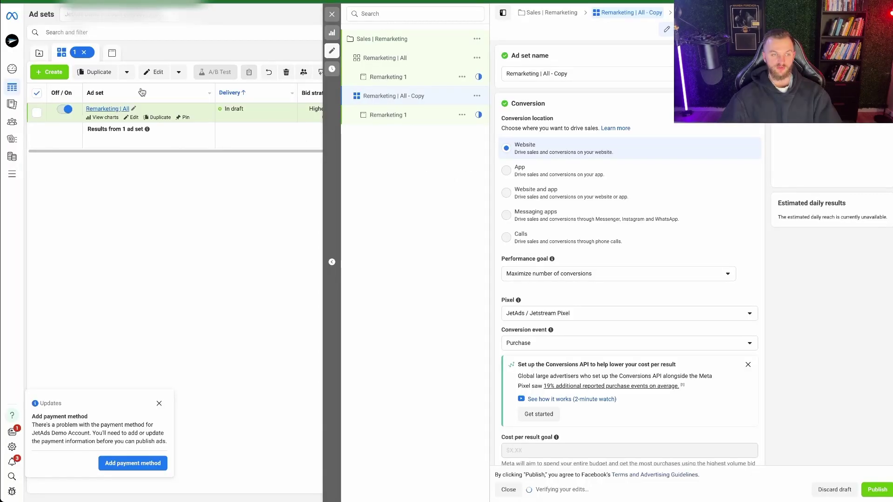
Rename the duplicated ad set "Remarketing | All | 2"
double_click(575, 74)
key("BackSpace")
key("BackSpace")
key("BackSpace")
type("| 2")
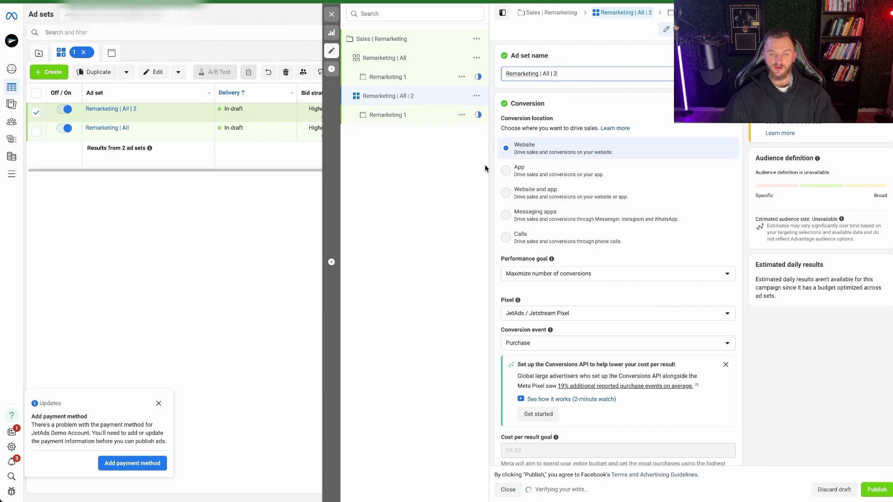
scroll(622, 200, "down", 10)
scroll(622, 205, "down", 12)
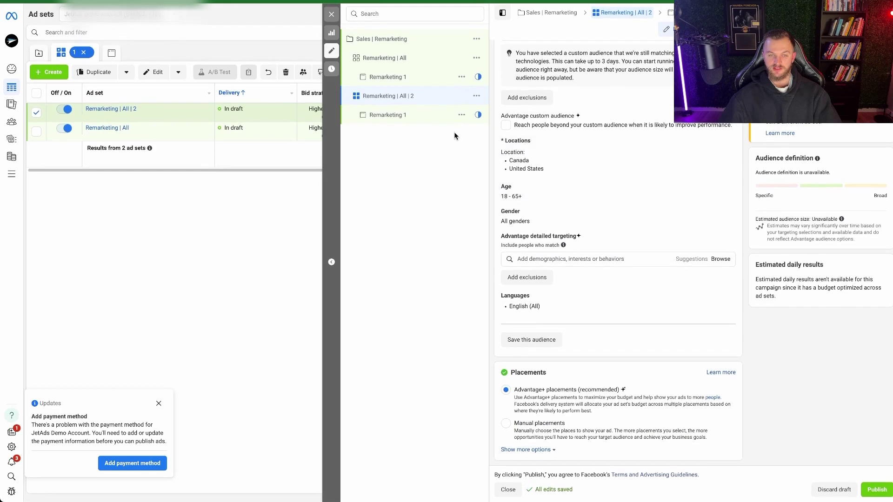
Rename the ad inside the Remarketing | All | 2 ad set "Remarketing 2" and check its creative fields
left_click(405, 115)
left_click(560, 73)
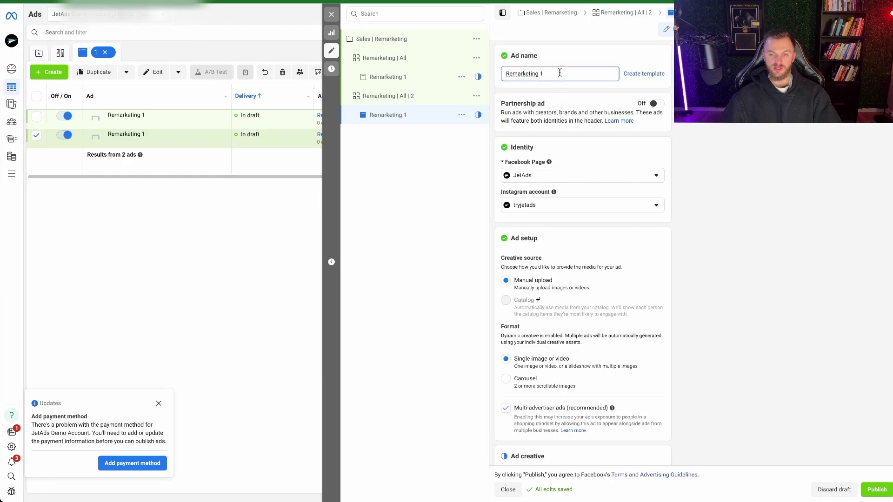
type("2")
scroll(557, 144, "down", 10)
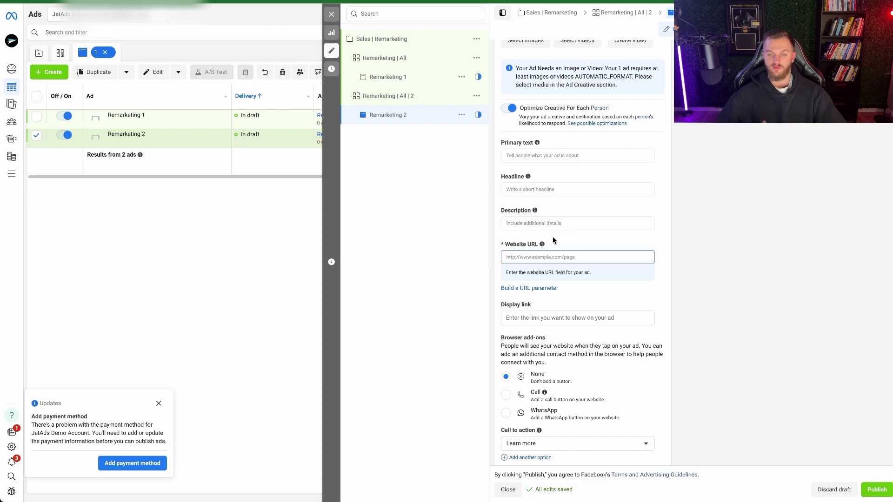
scroll(553, 236, "up", 3)
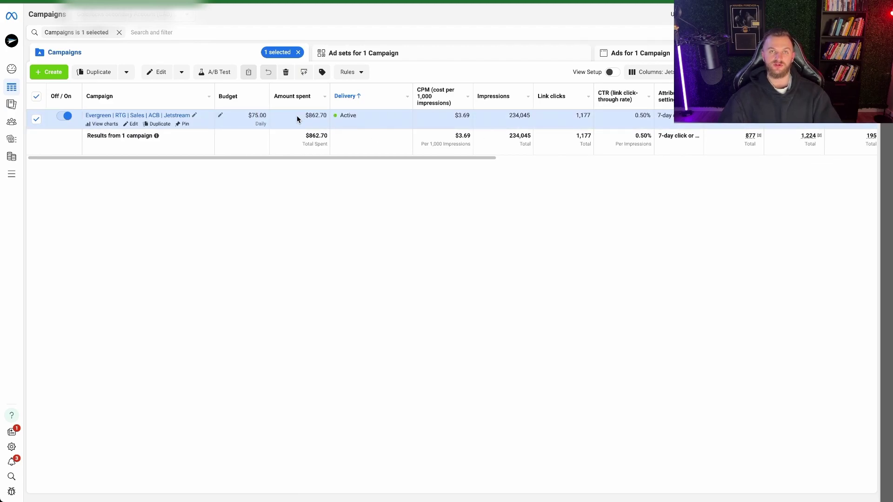
Review the Evergreen | RTG | Sales | ACB | Jetstream campaign's metrics, from CPM and click-through rate to purchases, cost per purchase and frequency
scroll(522, 131, "right", 5)
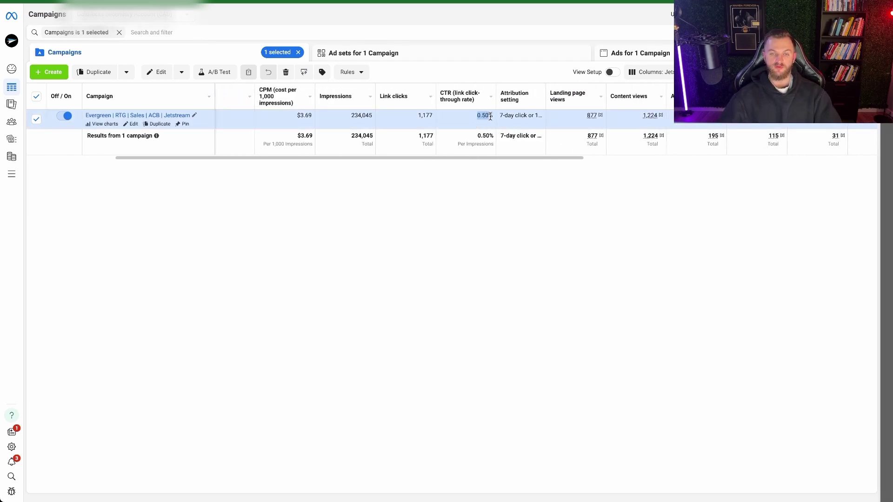
scroll(477, 123, "right", 10)
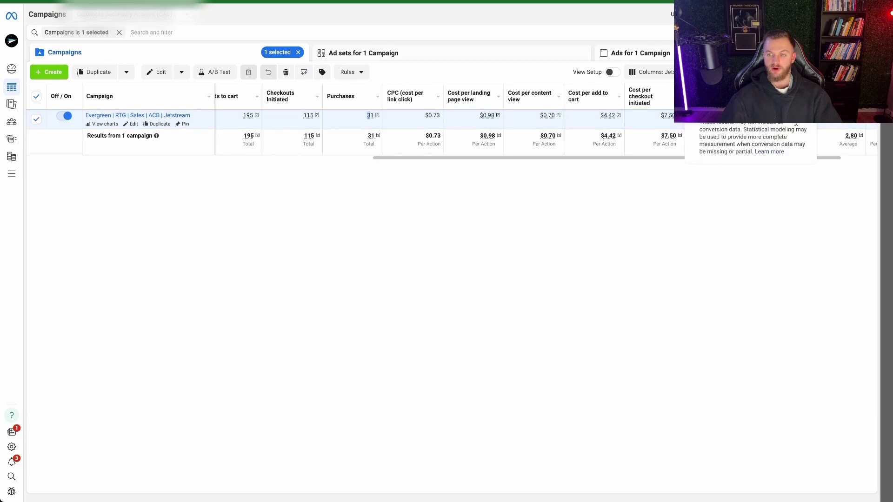
scroll(796, 124, "right", 2)
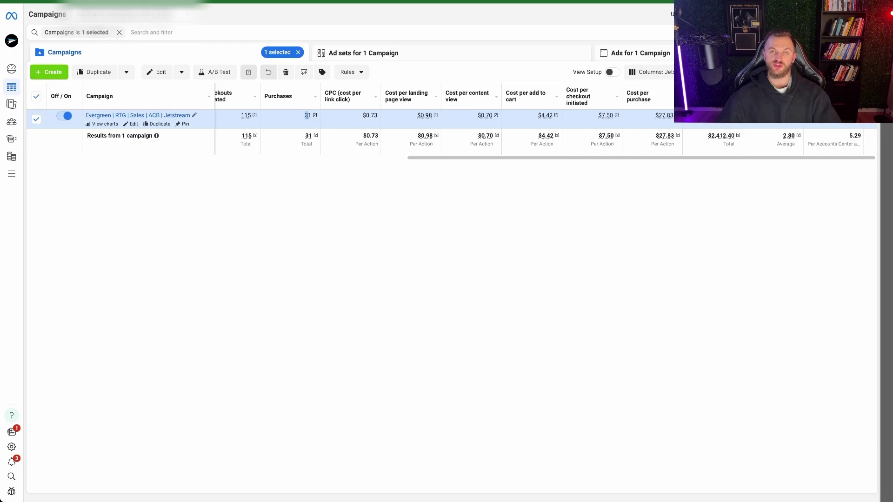
scroll(452, 119, "left", 10)
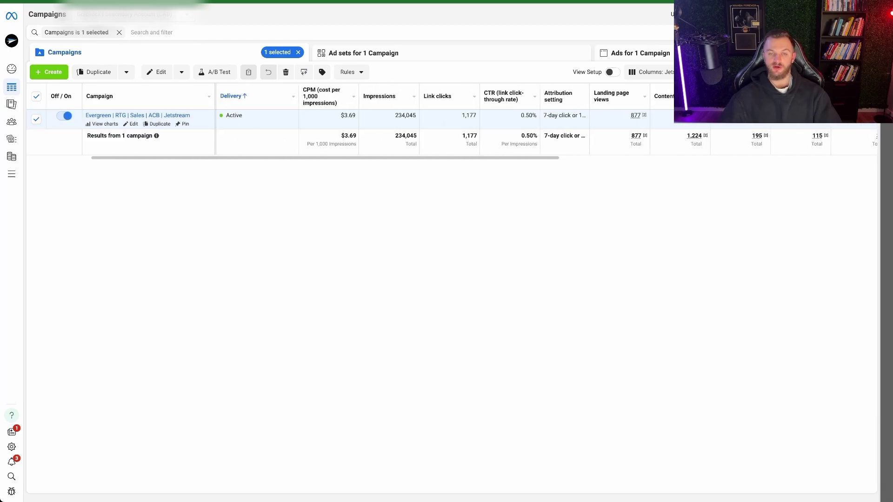